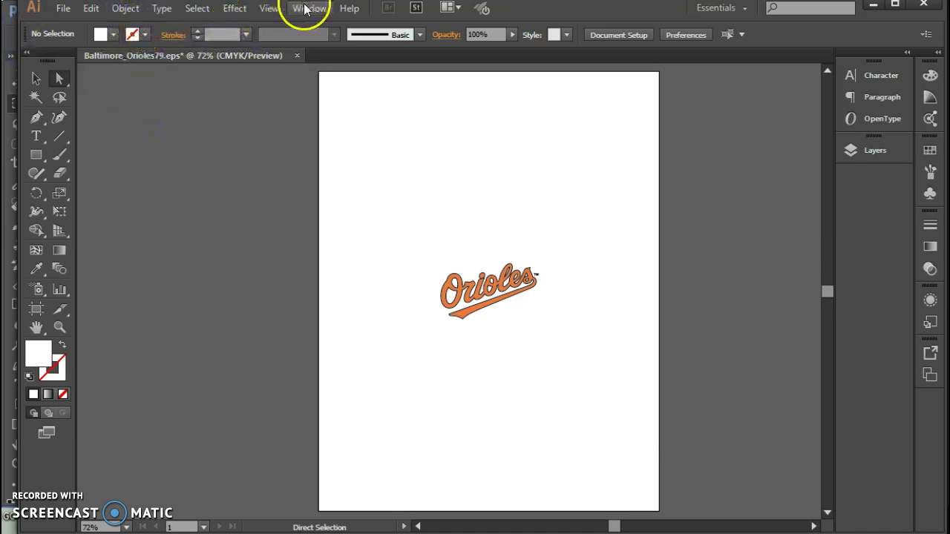
# Display the Orioles logo in Outline view, enlarged to fill the window
pyautogui.click(268, 9)
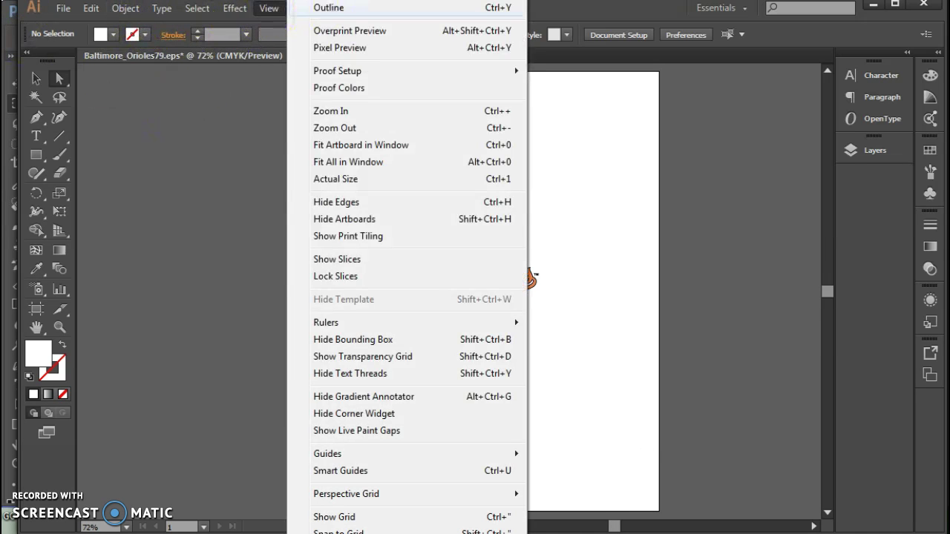
pyautogui.click(327, 8)
pyautogui.hotkey('ctrl', 'space')
pyautogui.moveTo(431, 259); pyautogui.dragTo(549, 330)
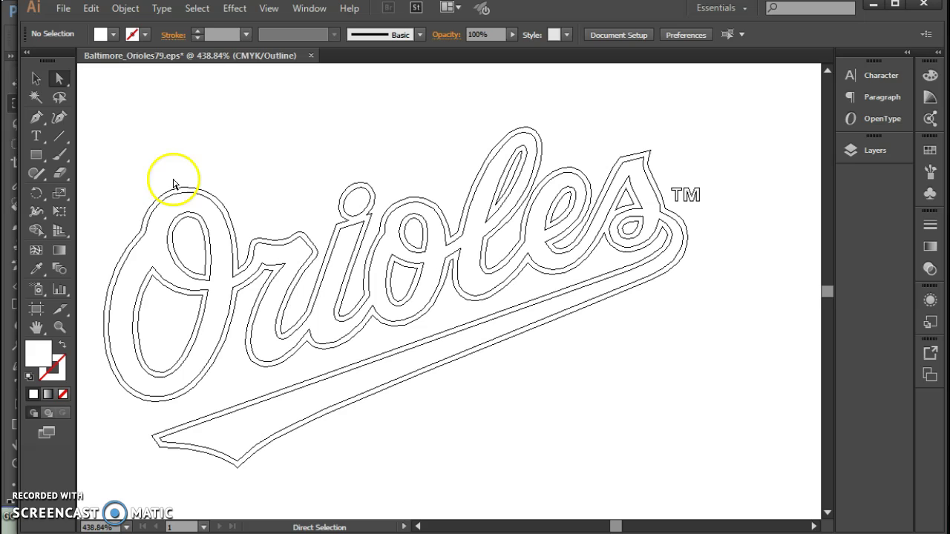
# Select the whole Orioles logo group and show all its anchor points with the Direct Selection tool
pyautogui.click(45, 77)
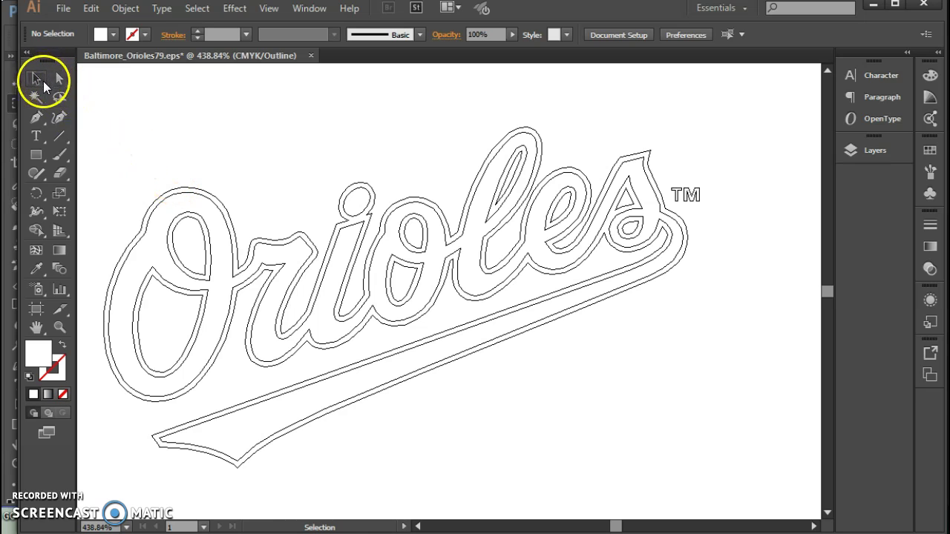
pyautogui.click(219, 208)
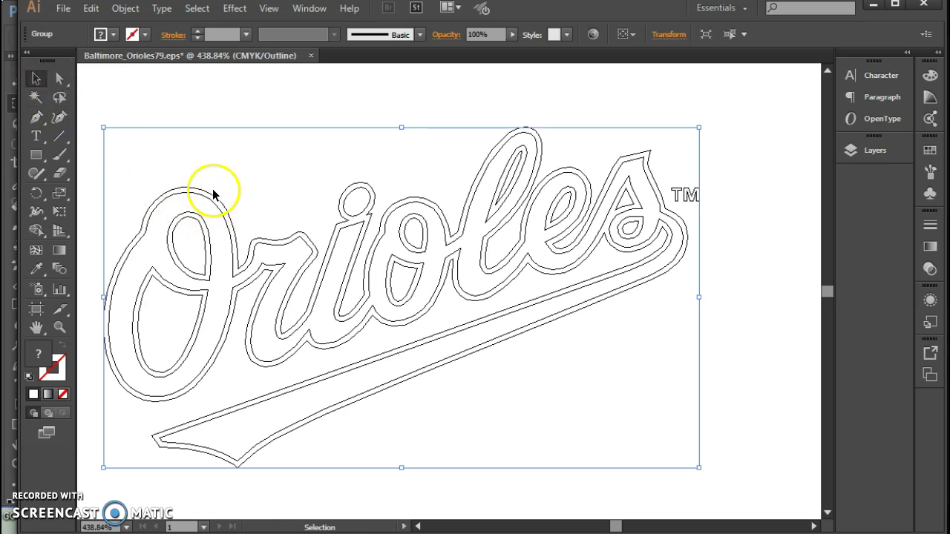
pyautogui.click(59, 78)
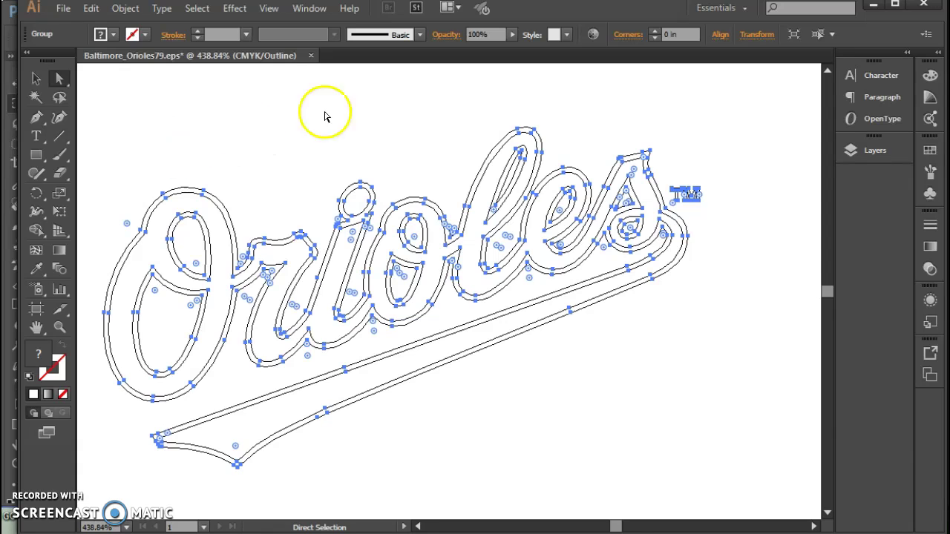
# Return the logo to Preview view and deselect it
pyautogui.hotkey('ctrl', 'y')
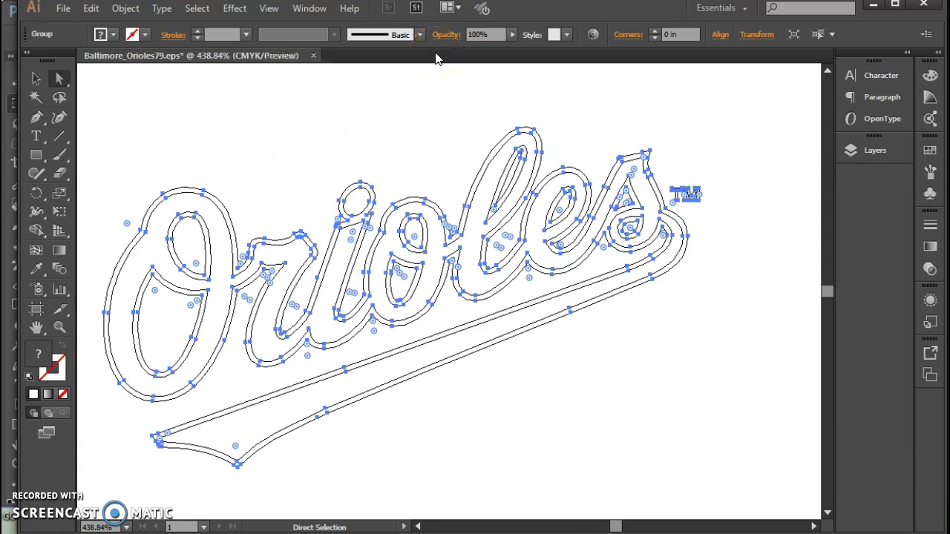
pyautogui.click(792, 134)
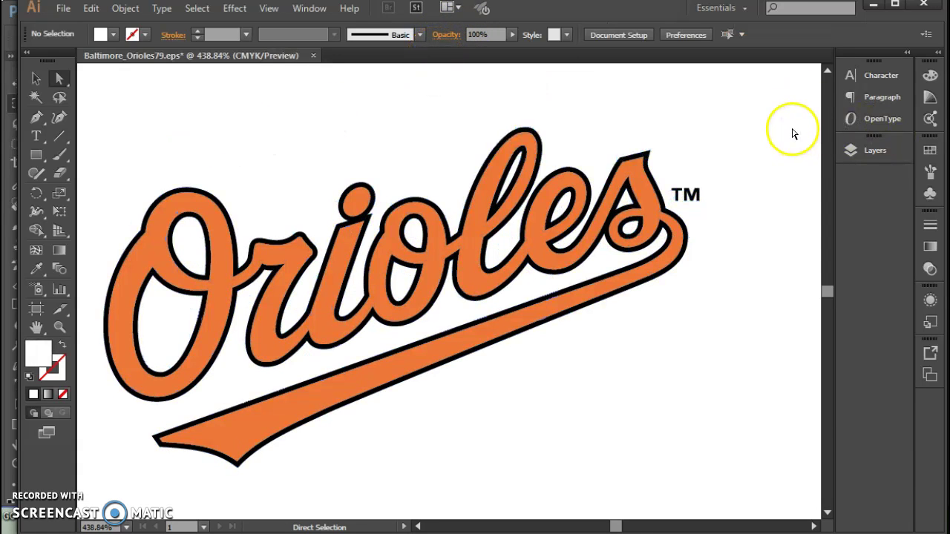
pyautogui.moveTo(423, 381); pyautogui.dragTo(449, 401)
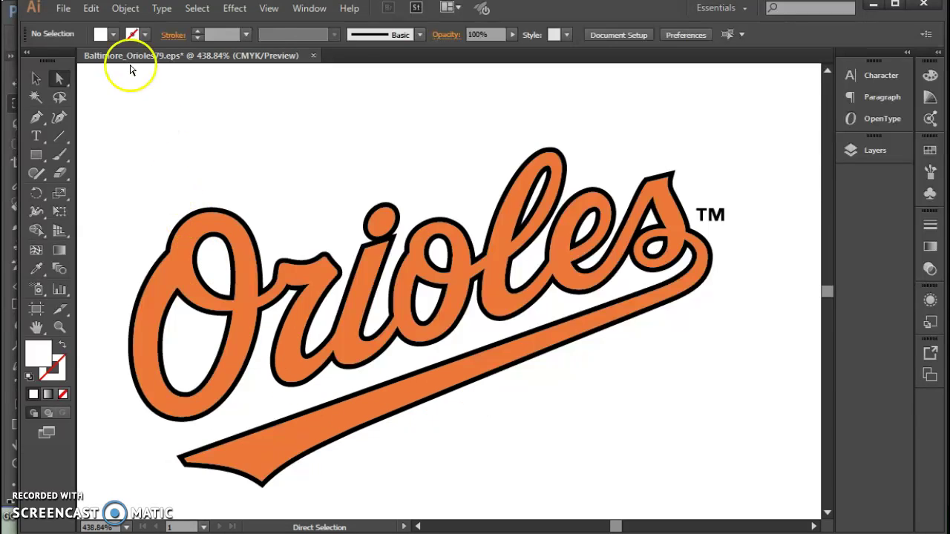
# Export the logo to the Desktop in JPEG format as Baltimore_Orioles79.jpg
pyautogui.click(65, 8)
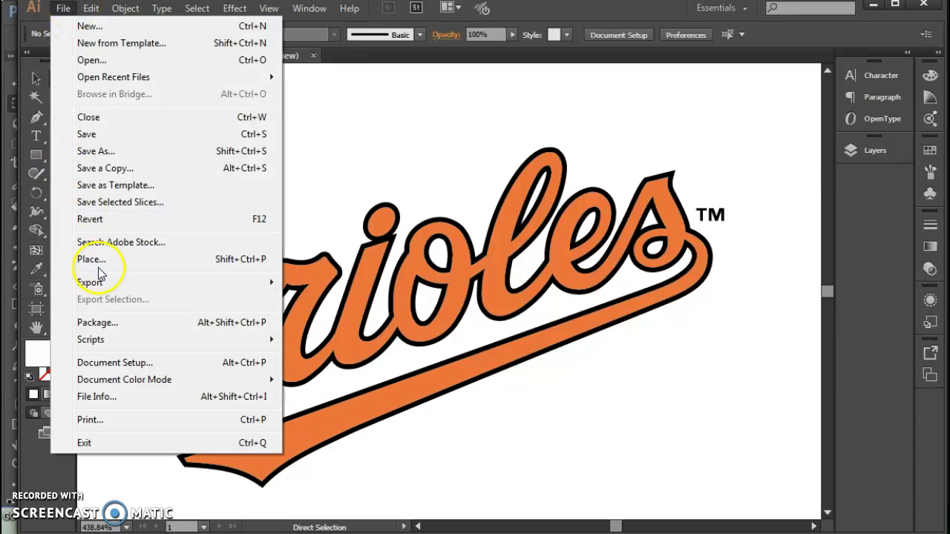
pyautogui.moveTo(99, 285)
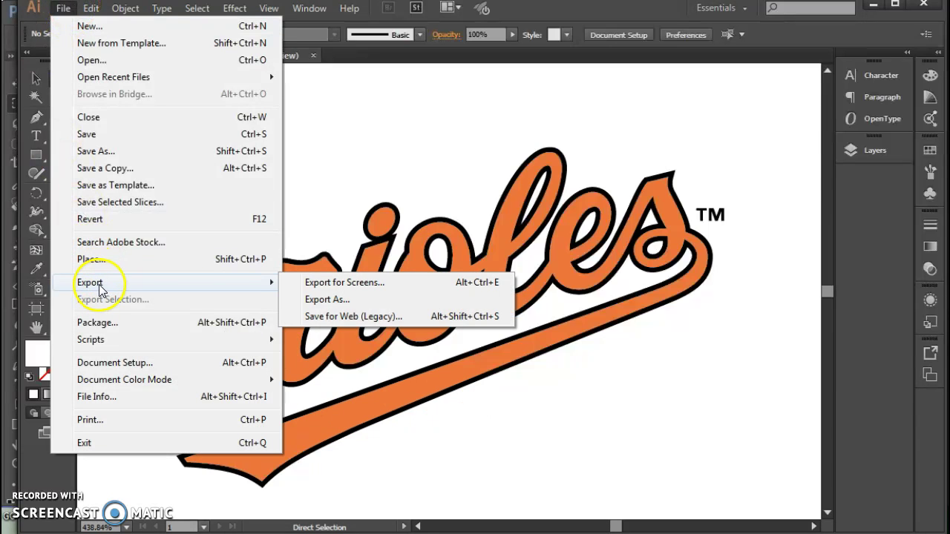
pyautogui.click(328, 299)
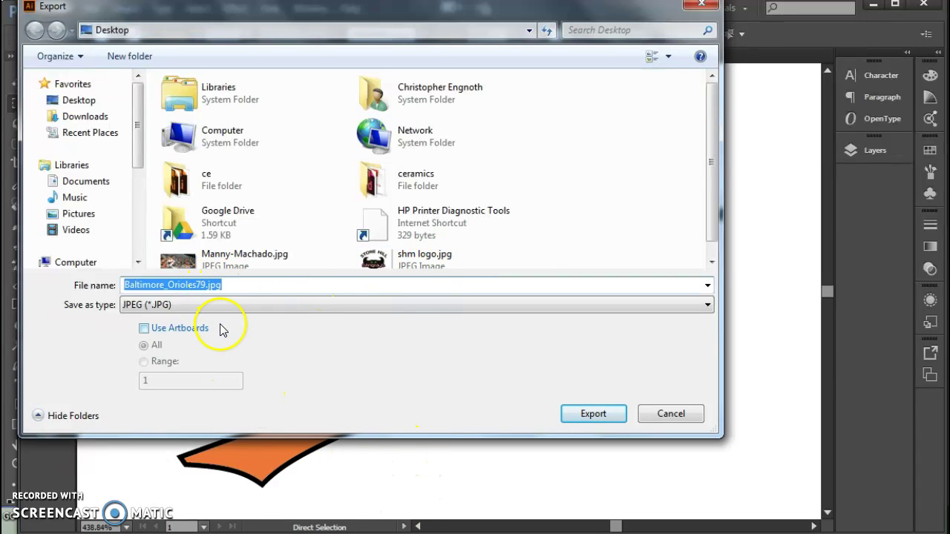
pyautogui.click(131, 303)
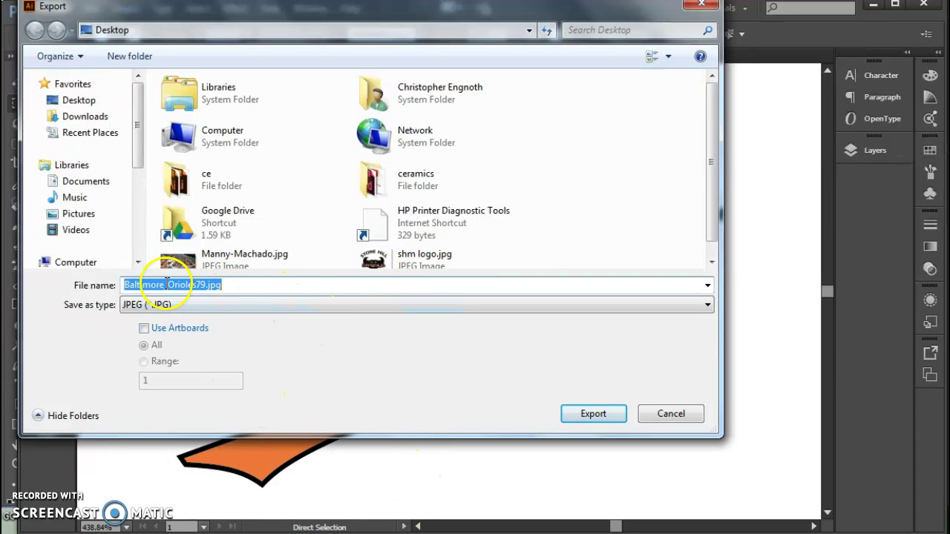
pyautogui.click(594, 414)
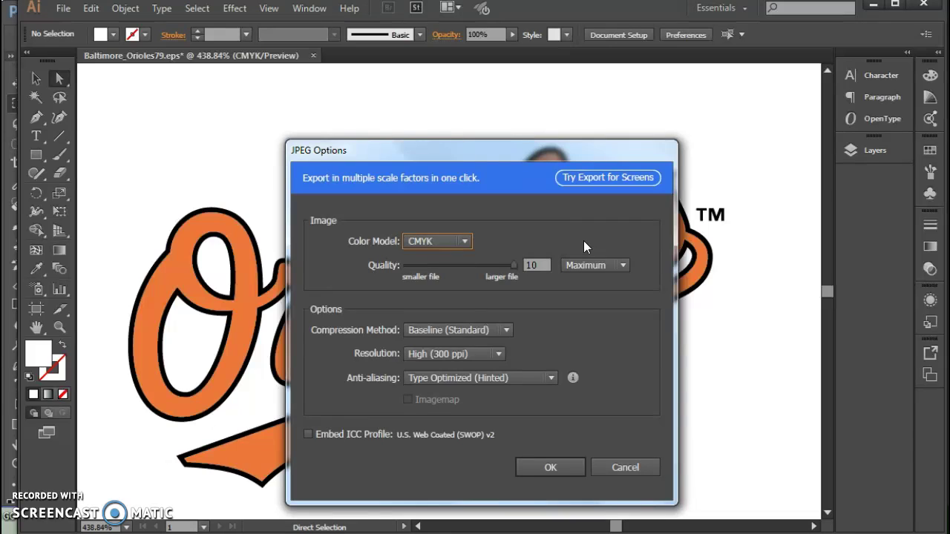
# Set the JPEG options to RGB, quality 5 (Medium) and Screen (72 ppi) resolution, and complete the export
pyautogui.click(445, 240)
pyautogui.click(434, 258)
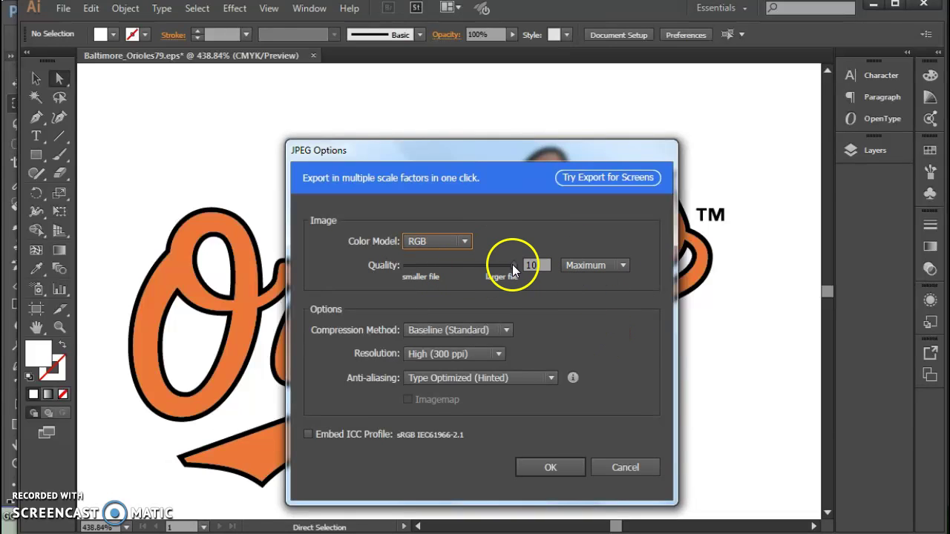
pyautogui.moveTo(512, 267); pyautogui.dragTo(460, 265)
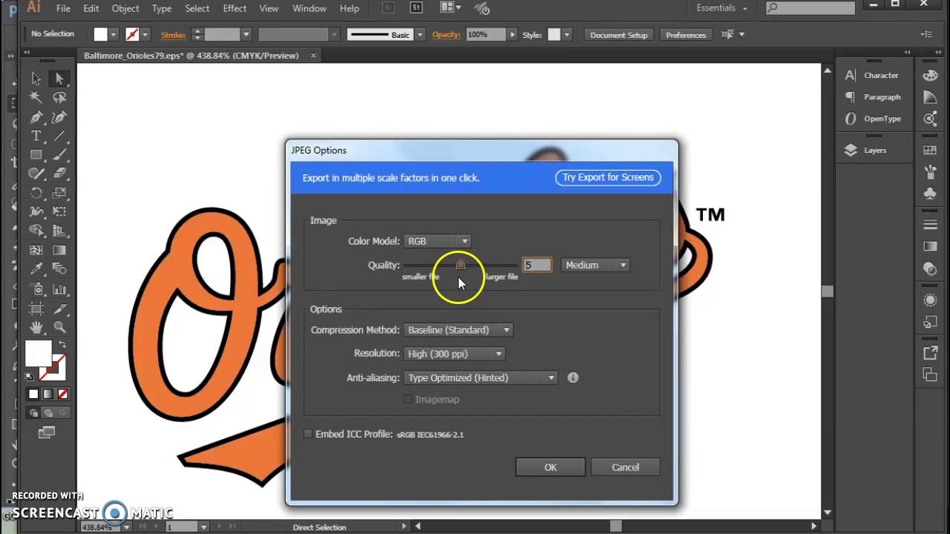
pyautogui.click(465, 356)
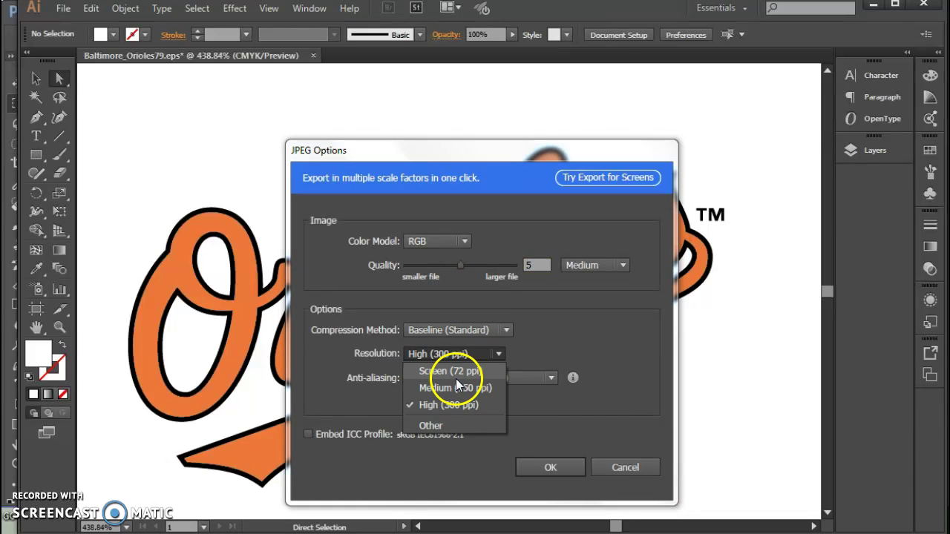
pyautogui.click(457, 371)
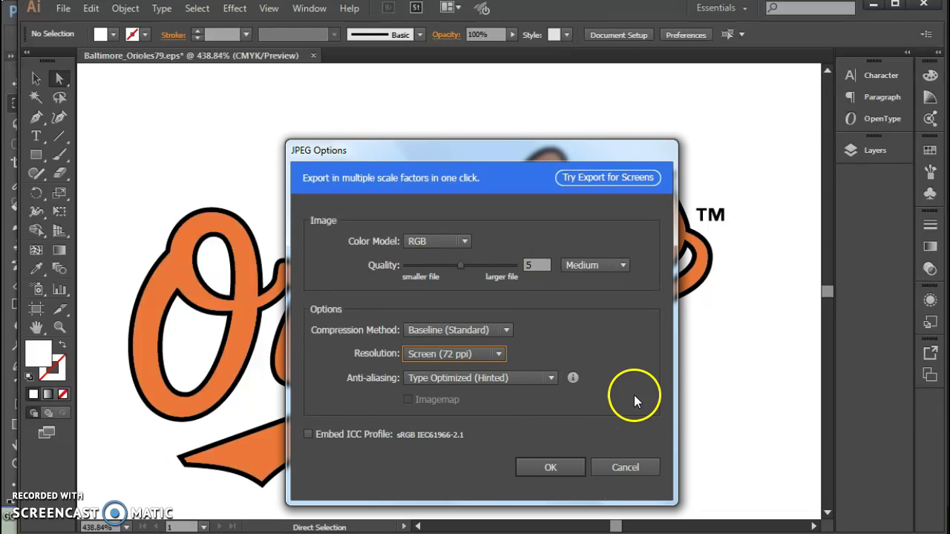
pyautogui.click(552, 467)
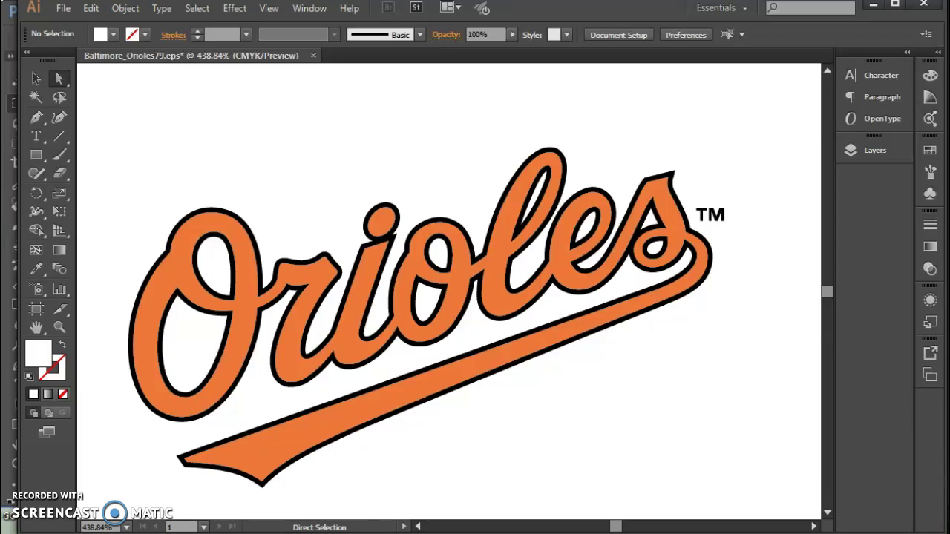
# Switch to Photoshop and open Baltimore_Orioles79.jpg from the Desktop
pyautogui.hotkey('alt', 'Tab')
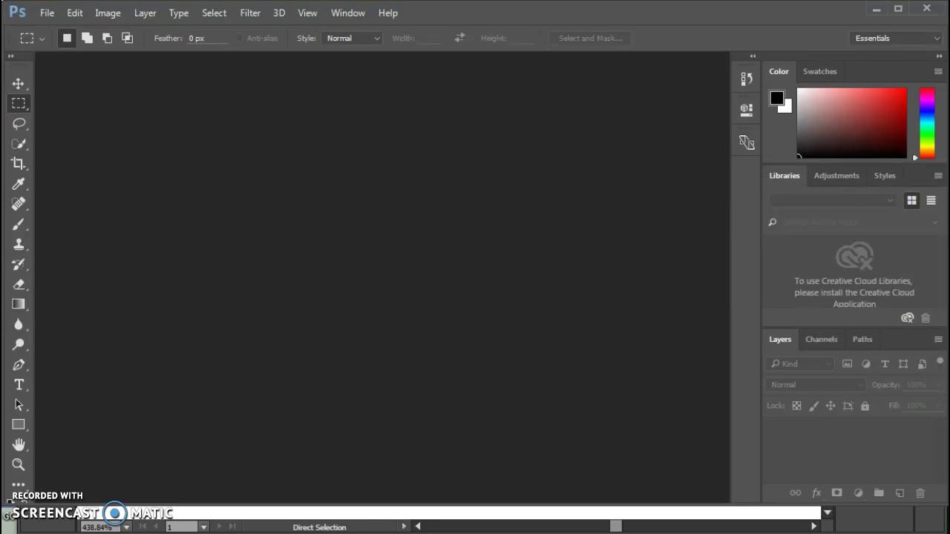
pyautogui.hotkey('ctrl', 'o')
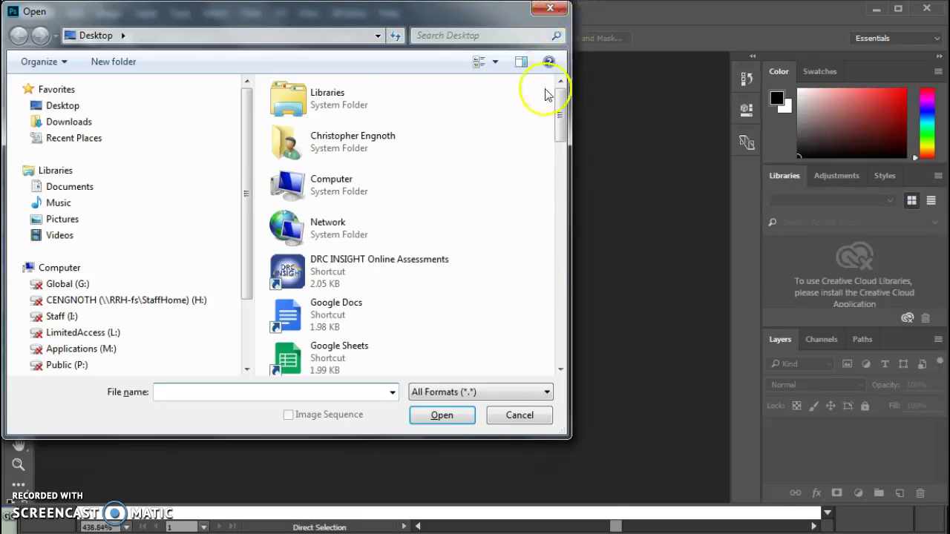
pyautogui.moveTo(560, 111); pyautogui.dragTo(564, 219)
pyautogui.click(357, 285)
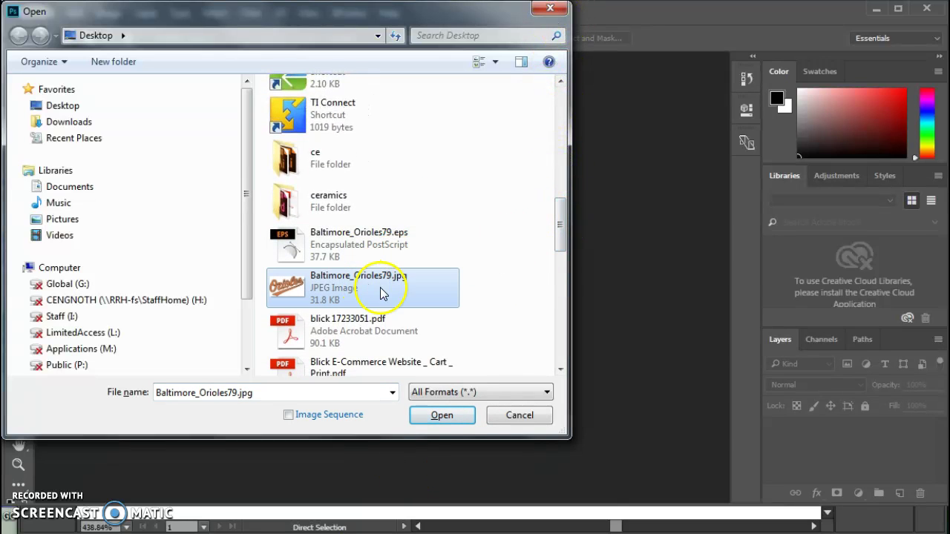
pyautogui.click(455, 419)
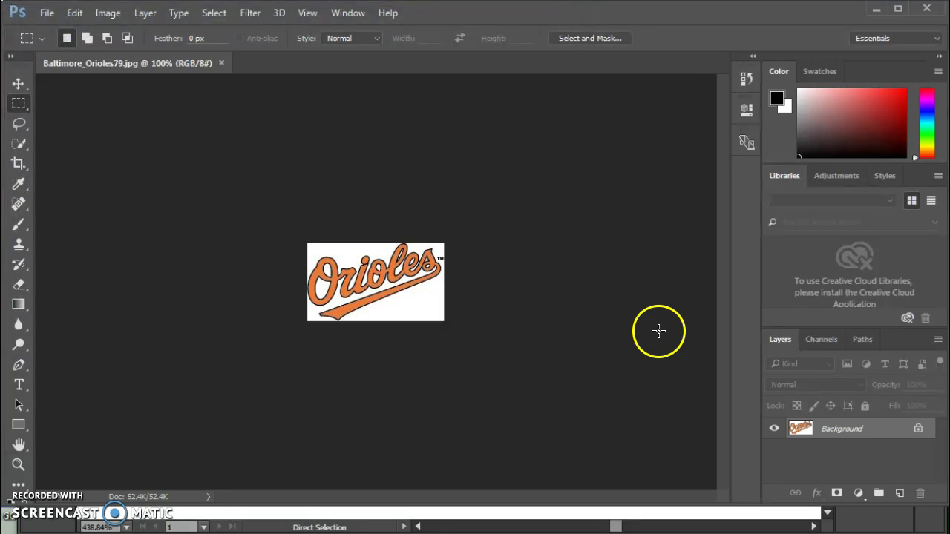
# Enlarge the opened JPEG to 400% to examine the edges of the lettering
pyautogui.click(475, 337)
pyautogui.moveTo(92, 495); pyautogui.dragTo(59, 483)
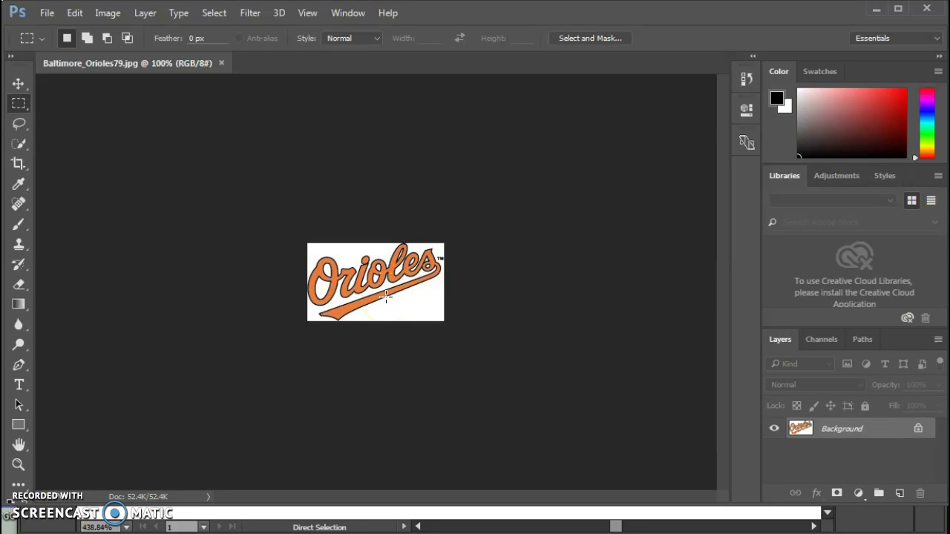
pyautogui.hotkey('ctrl', '+')
pyautogui.hotkey('ctrl', '+')
pyautogui.hotkey('ctrl', '+')
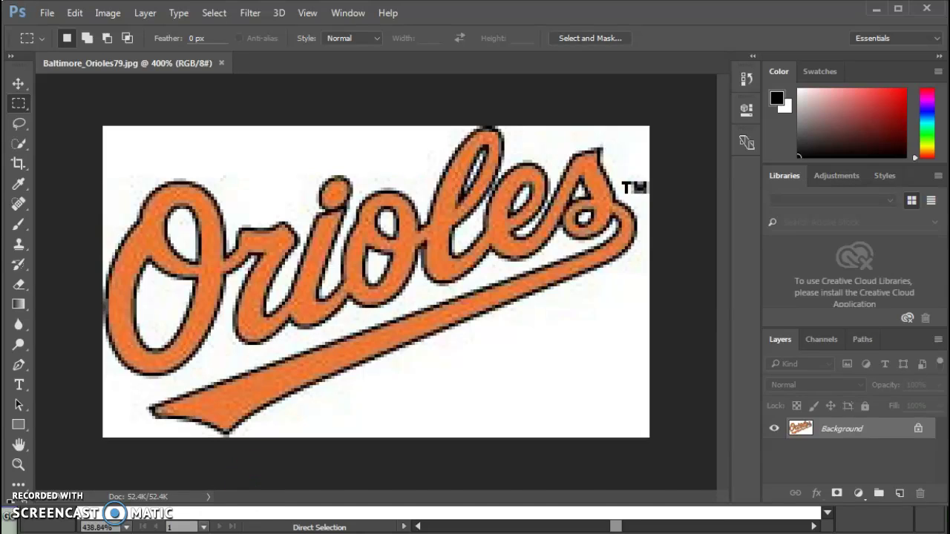
# Switch back to Illustrator and view the vector logo at 400%, comparing its edges with the JPEG in Photoshop
pyautogui.click(876, 9)
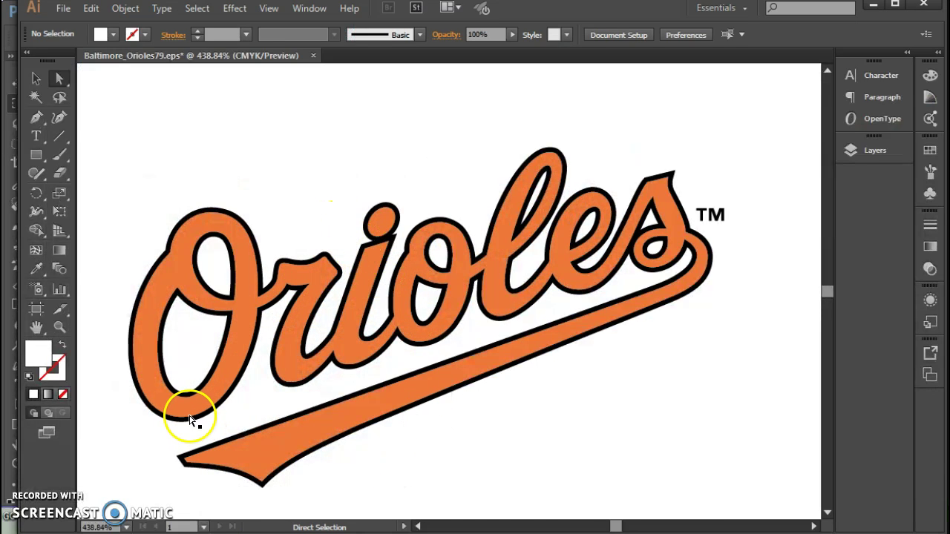
pyautogui.click(126, 527)
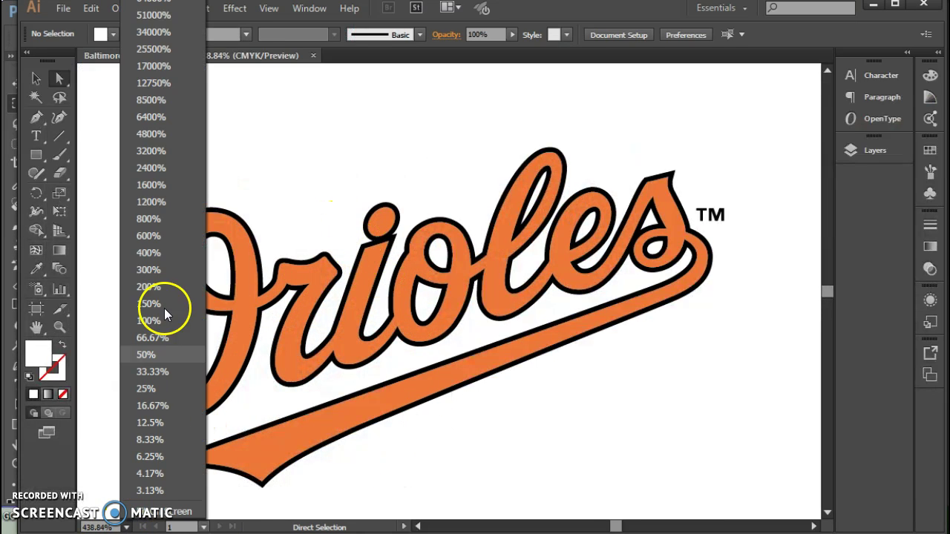
pyautogui.click(156, 253)
pyautogui.click(565, 319)
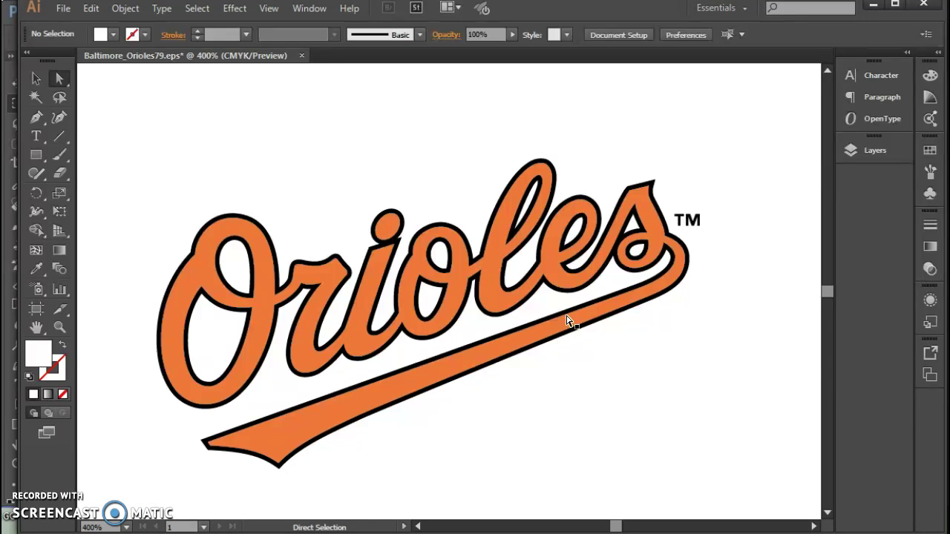
pyautogui.hotkey('alt', 'Tab')
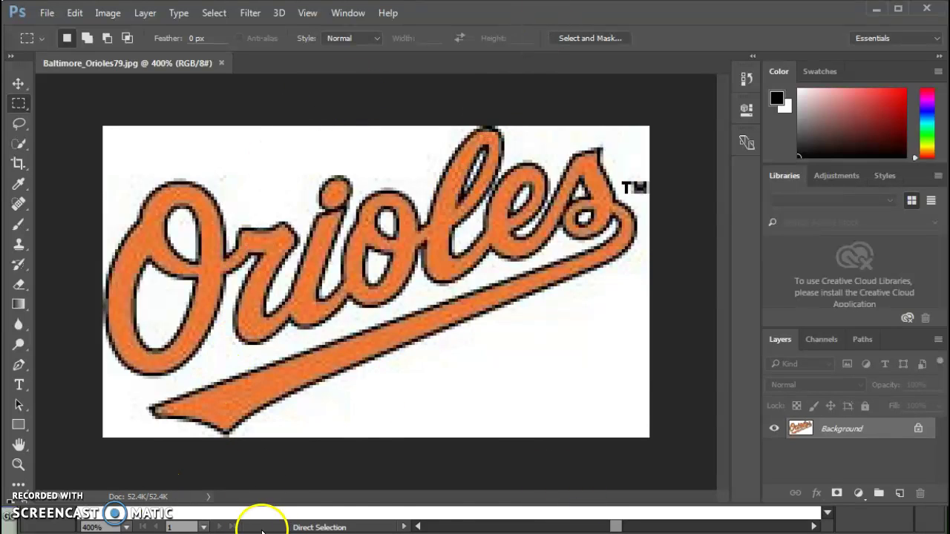
pyautogui.click(261, 528)
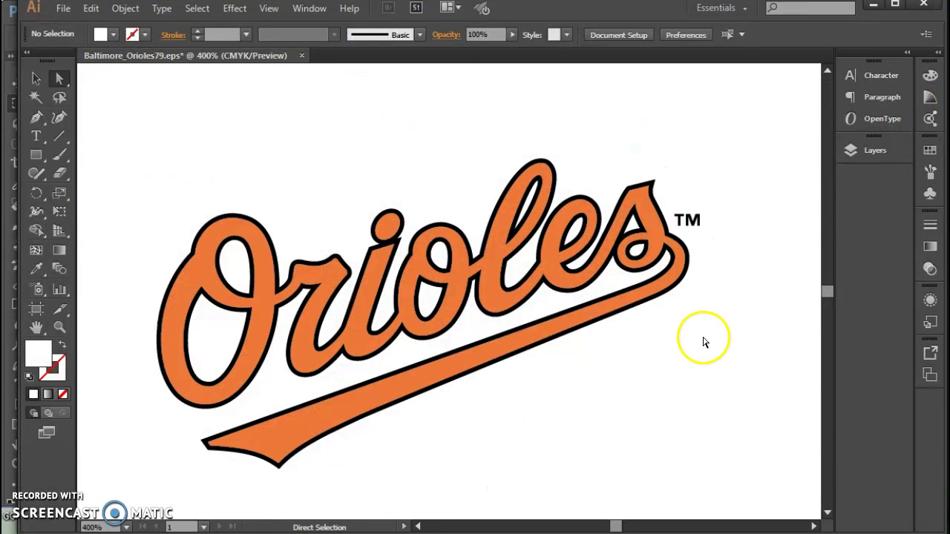
# Start a second JPEG export of the logo to the Desktop and decline replacing the existing Baltimore_Orioles79.jpg
pyautogui.click(63, 9)
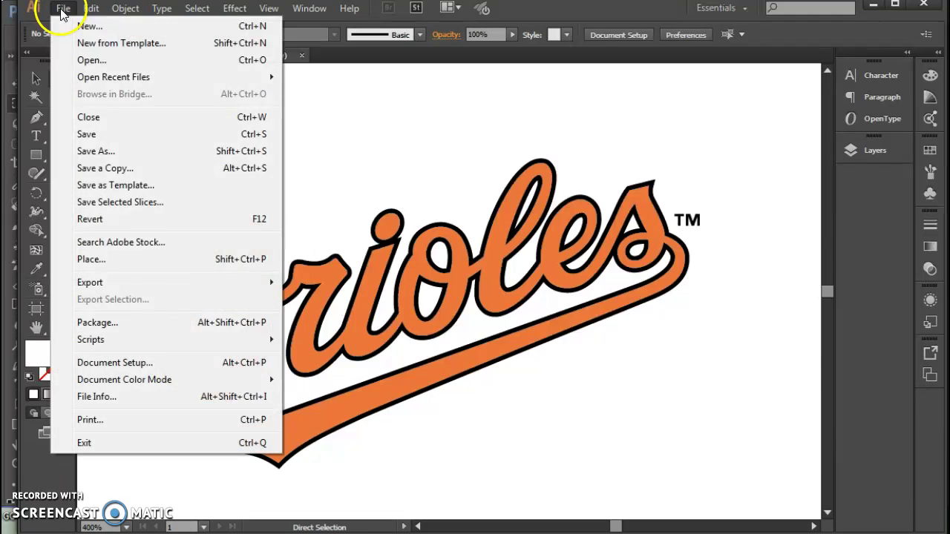
pyautogui.moveTo(180, 284)
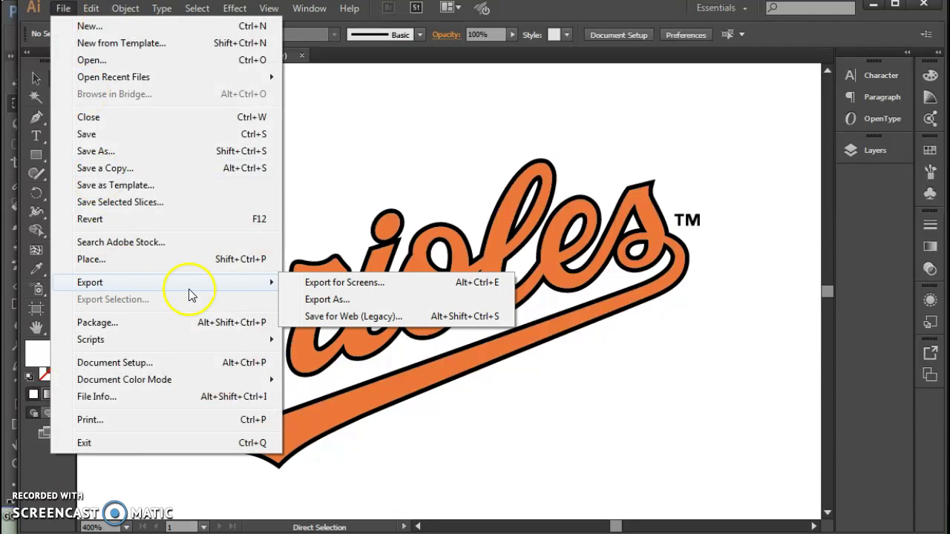
pyautogui.click(314, 300)
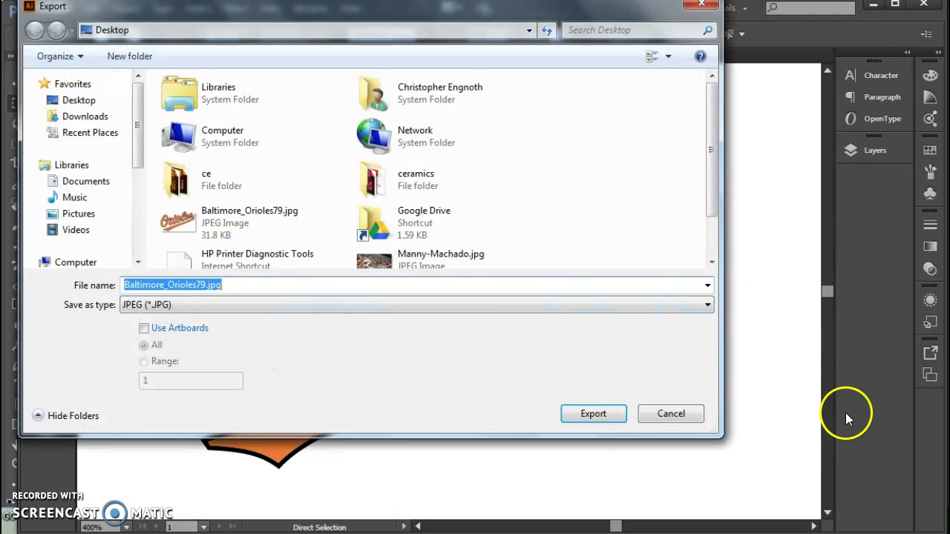
pyautogui.click(592, 416)
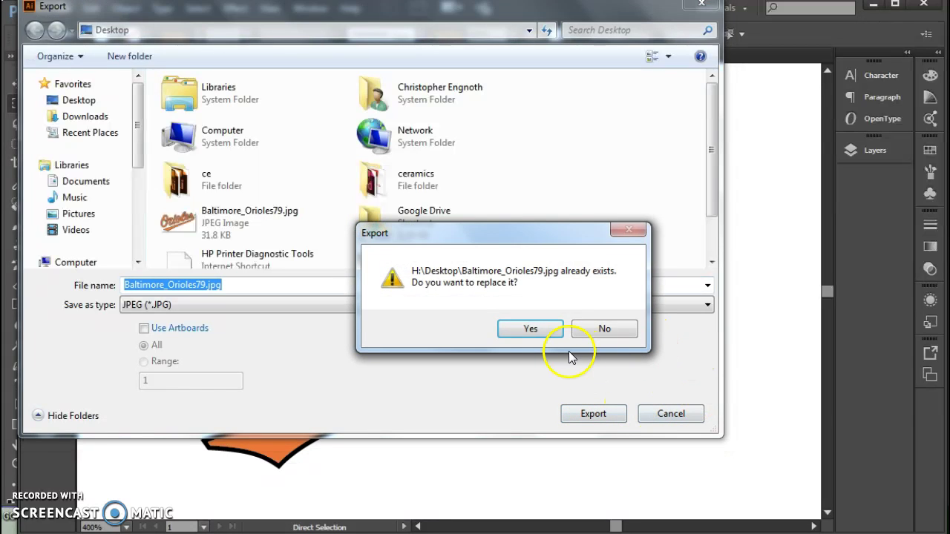
pyautogui.click(604, 328)
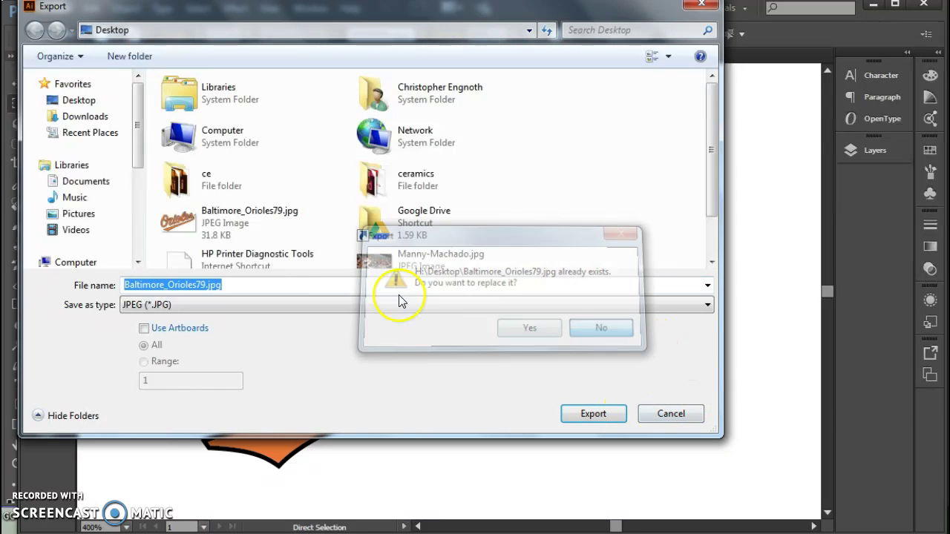
# Rename the export file to Baltimore_Orioles80.jpg and proceed with exporting it to the Desktop
pyautogui.click(196, 285)
pyautogui.moveTo(196, 285); pyautogui.dragTo(206, 286)
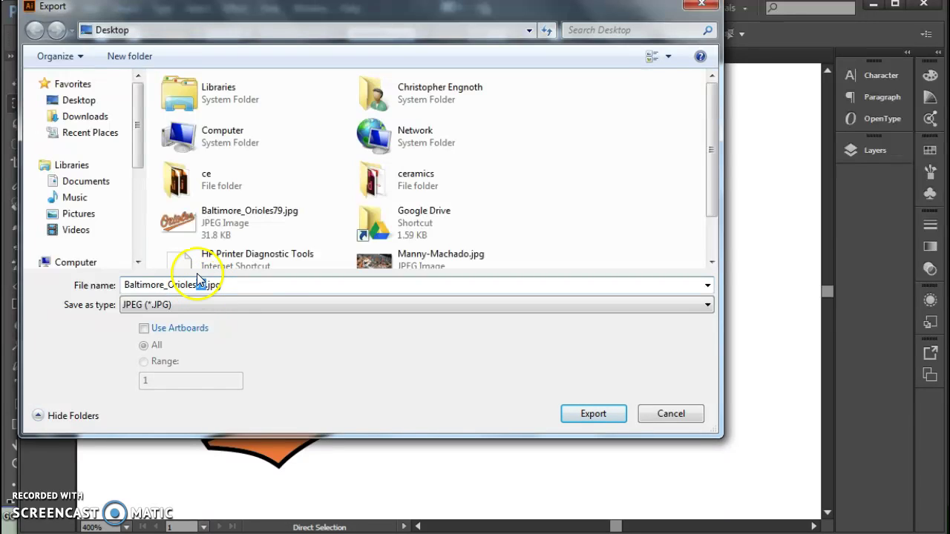
pyautogui.write('80')
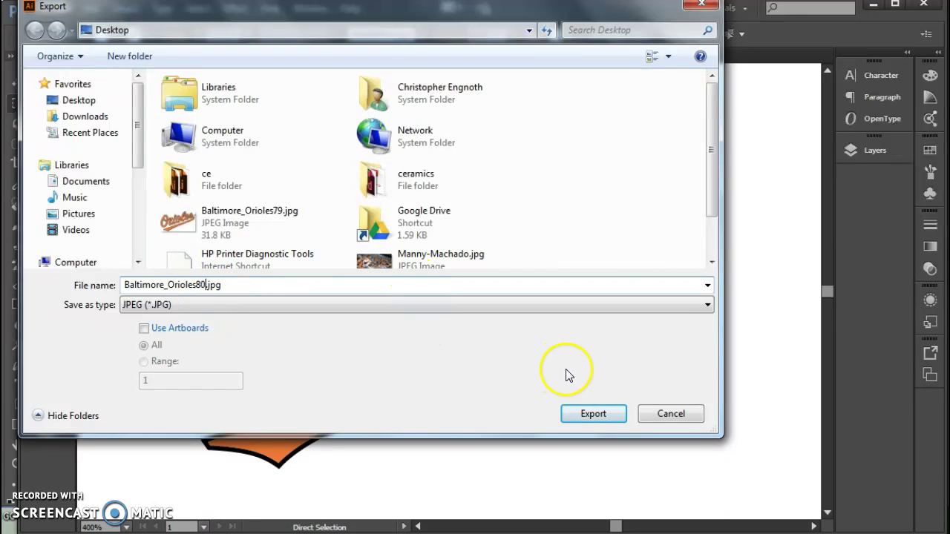
pyautogui.click(592, 415)
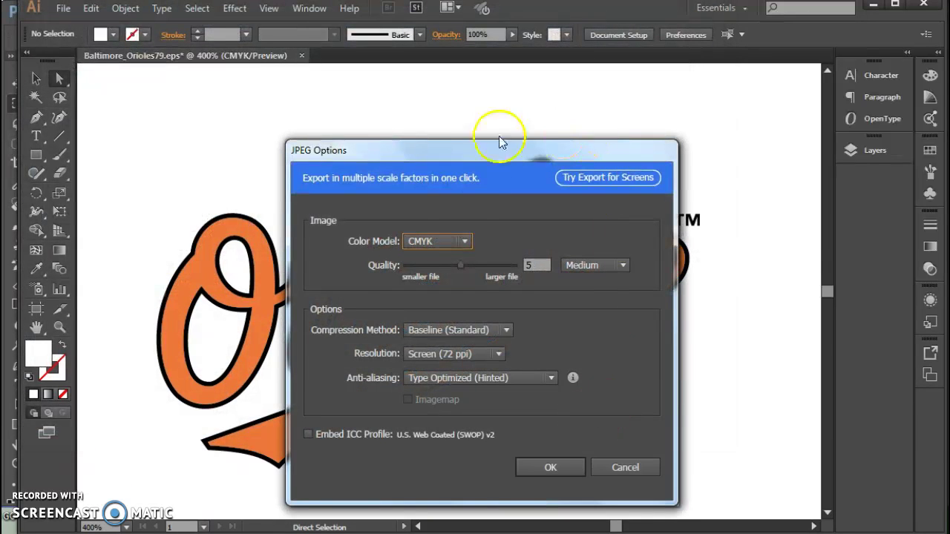
# Export the JPEG with the RGB color model, Maximum quality 10 and High (300 ppi) resolution
pyautogui.click(431, 239)
pyautogui.click(429, 258)
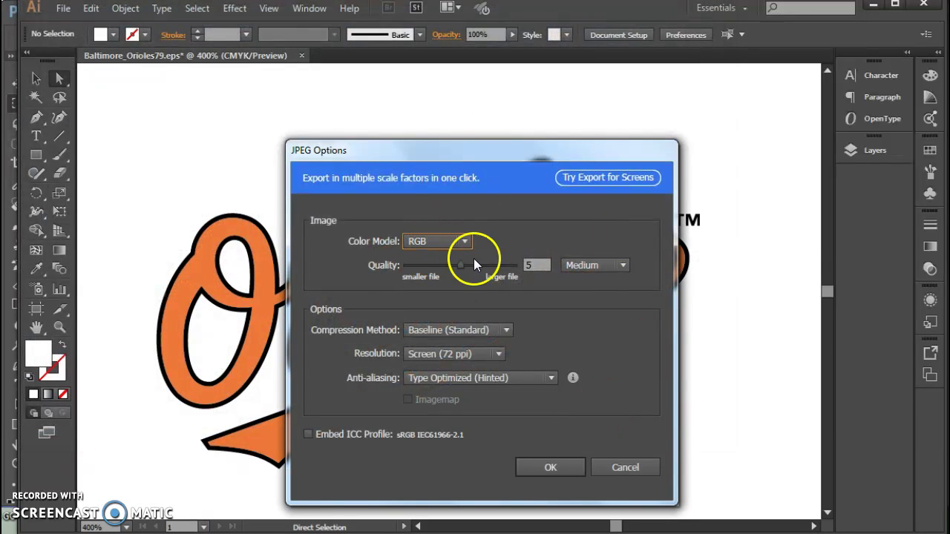
pyautogui.moveTo(460, 265); pyautogui.dragTo(532, 264)
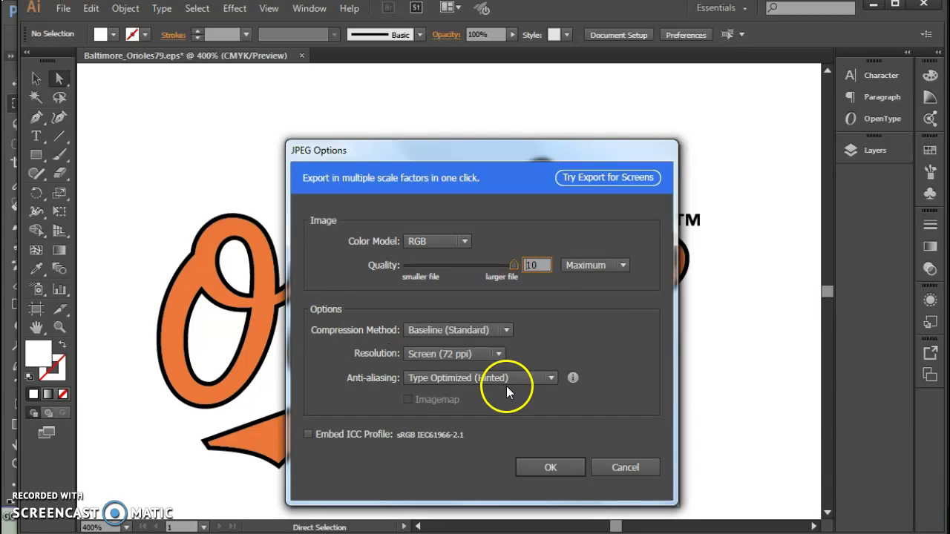
pyautogui.click(453, 356)
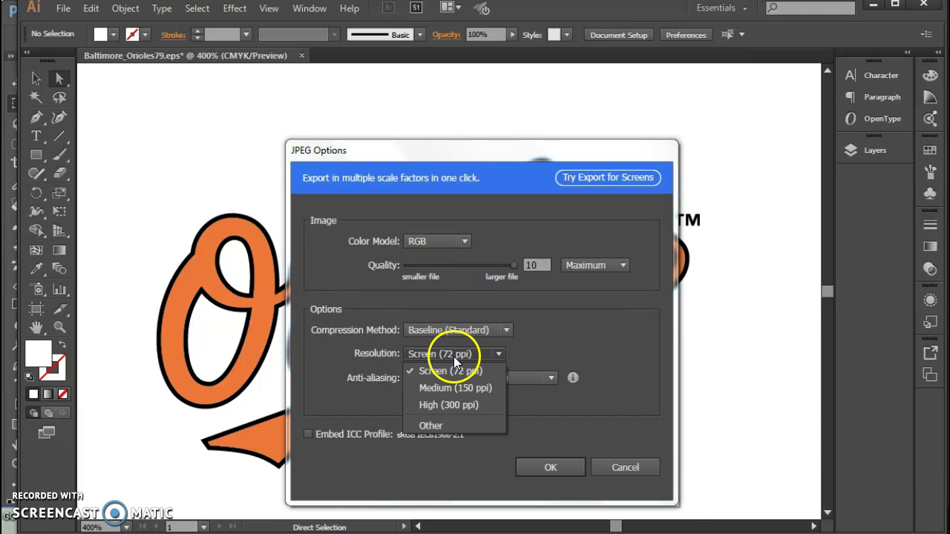
pyautogui.click(451, 405)
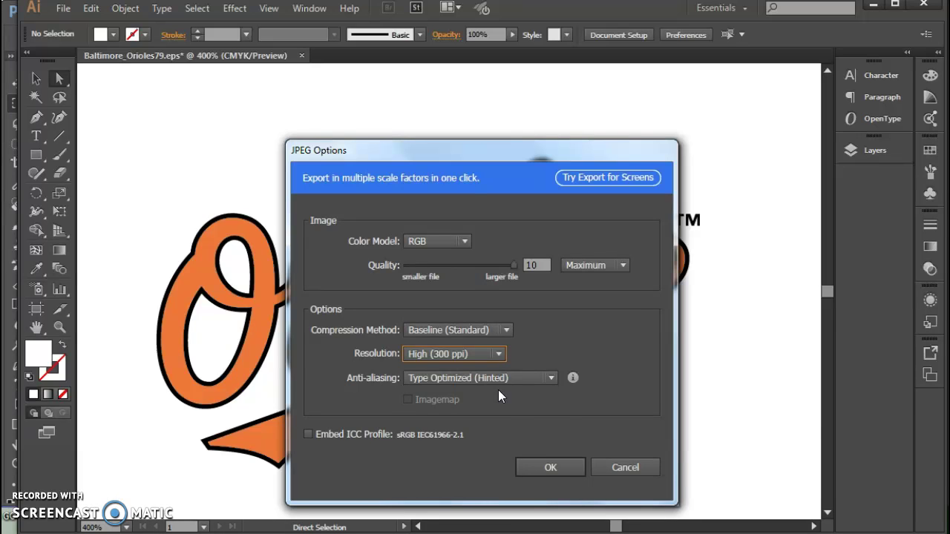
pyautogui.click(544, 470)
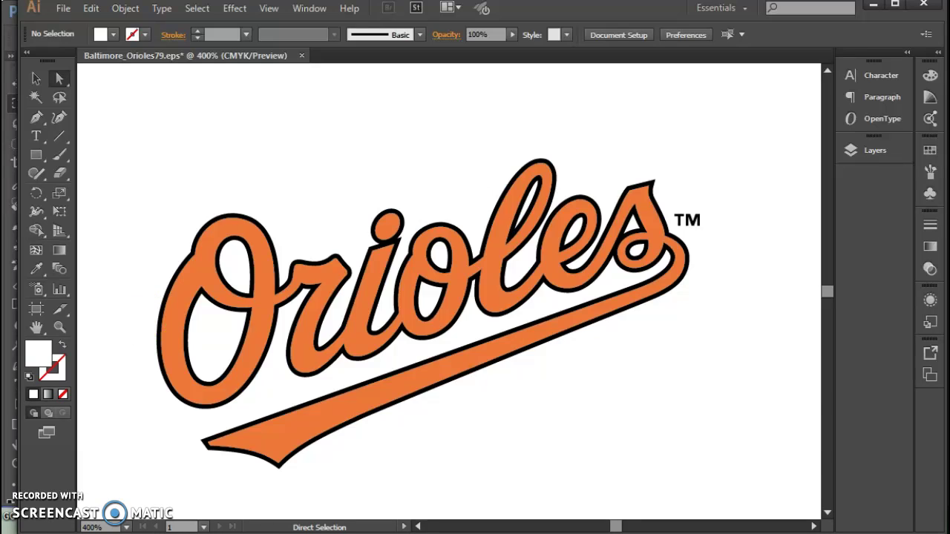
# Switch to Photoshop and open Baltimore_Orioles80.jpg from the Desktop
pyautogui.hotkey('alt', 'Tab')
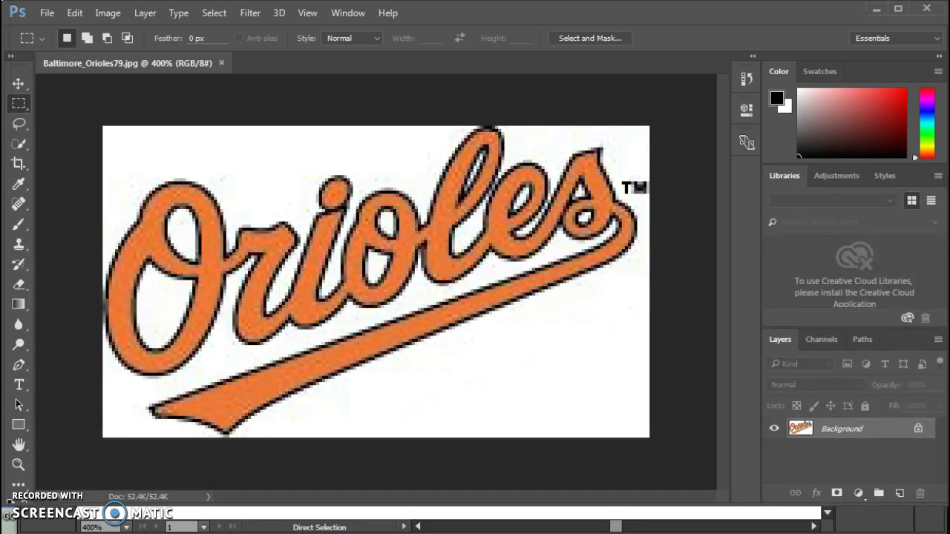
pyautogui.hotkey('ctrl', 'o')
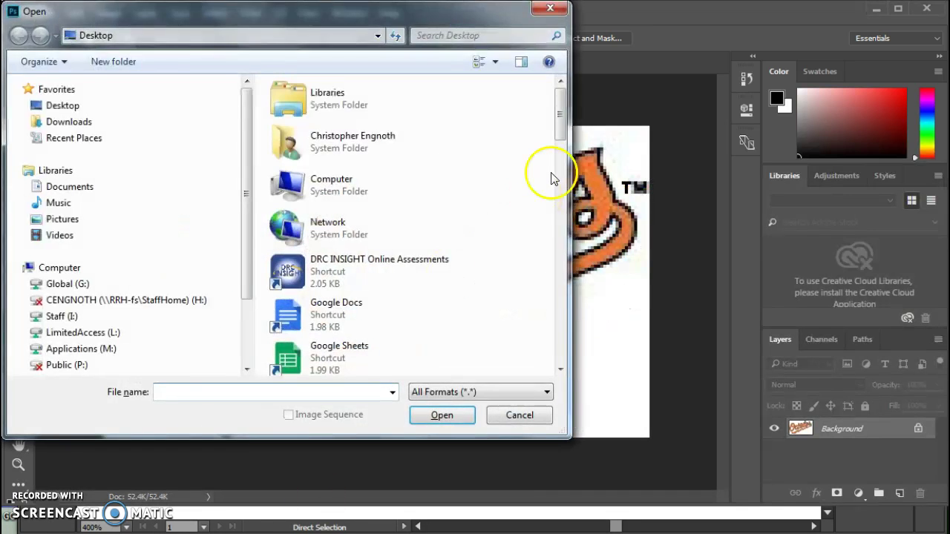
pyautogui.moveTo(557, 107); pyautogui.dragTo(529, 255)
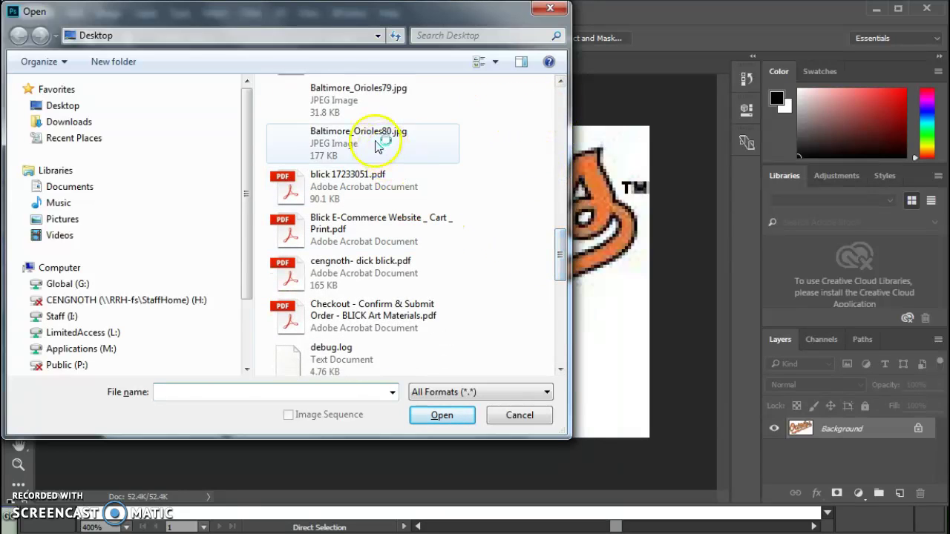
pyautogui.click(371, 130)
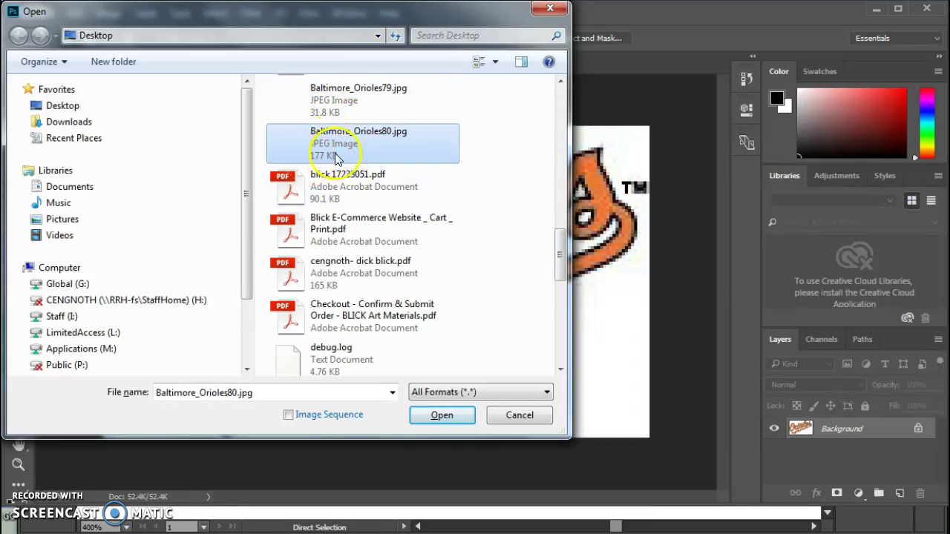
pyautogui.click(459, 418)
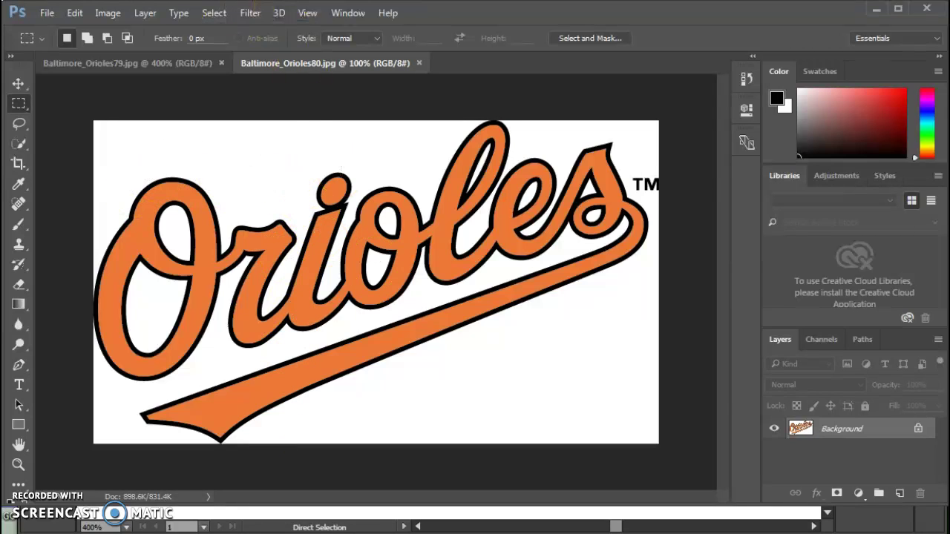
# Preview Baltimore_Orioles80.jpg at a resolution of 150 pixels/inch with resampling on, and cancel the image size change
pyautogui.click(106, 14)
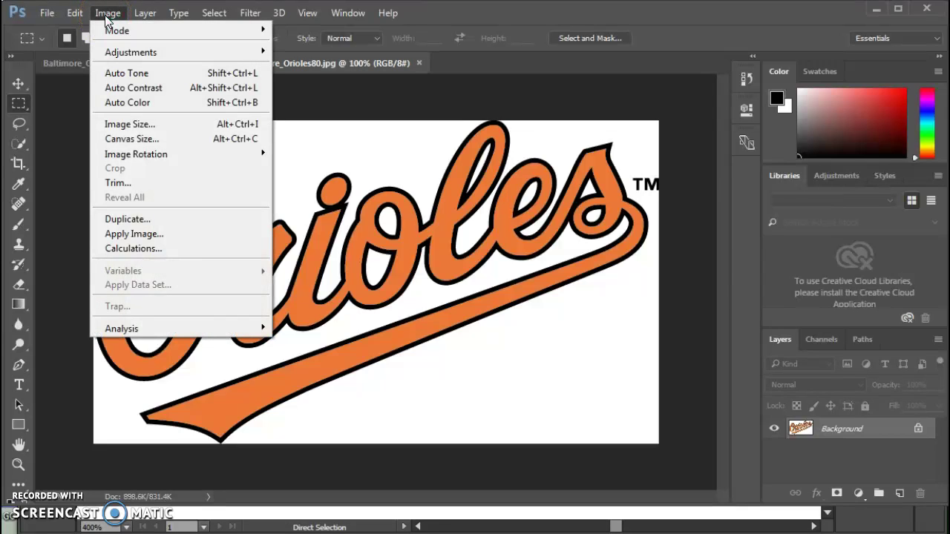
pyautogui.click(121, 123)
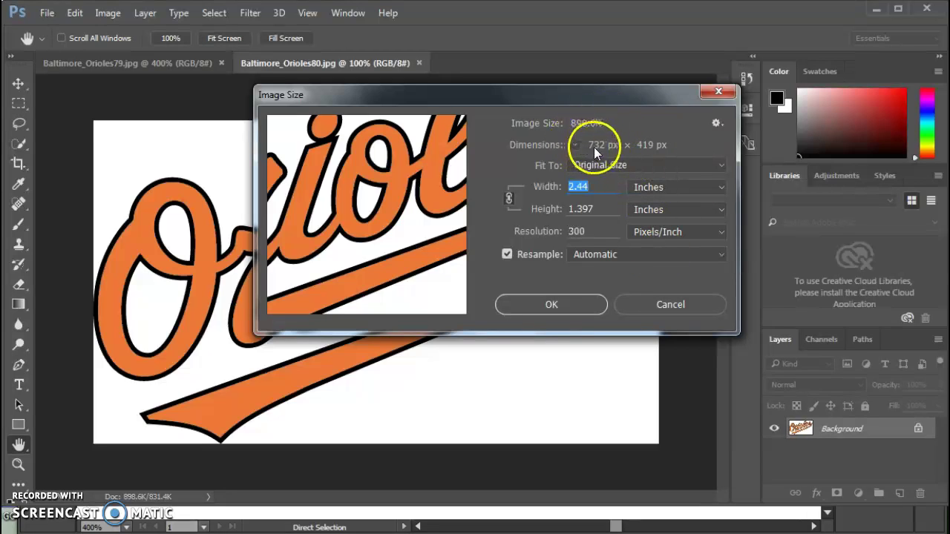
pyautogui.doubleClick(600, 229)
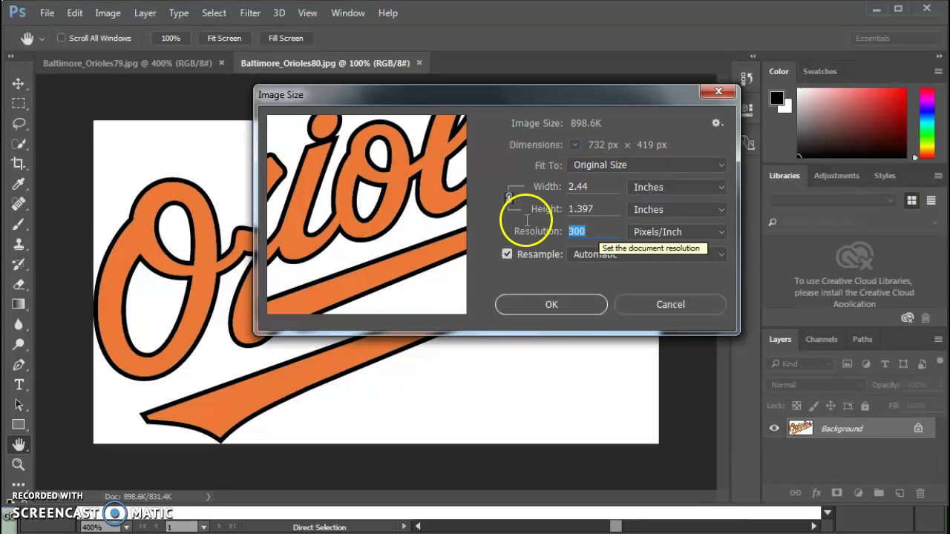
pyautogui.write('1')
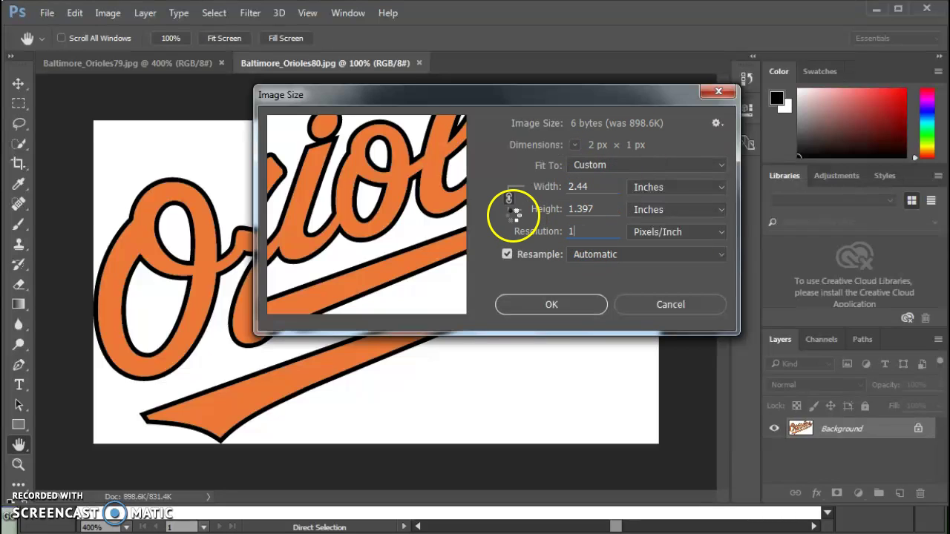
pyautogui.write('50')
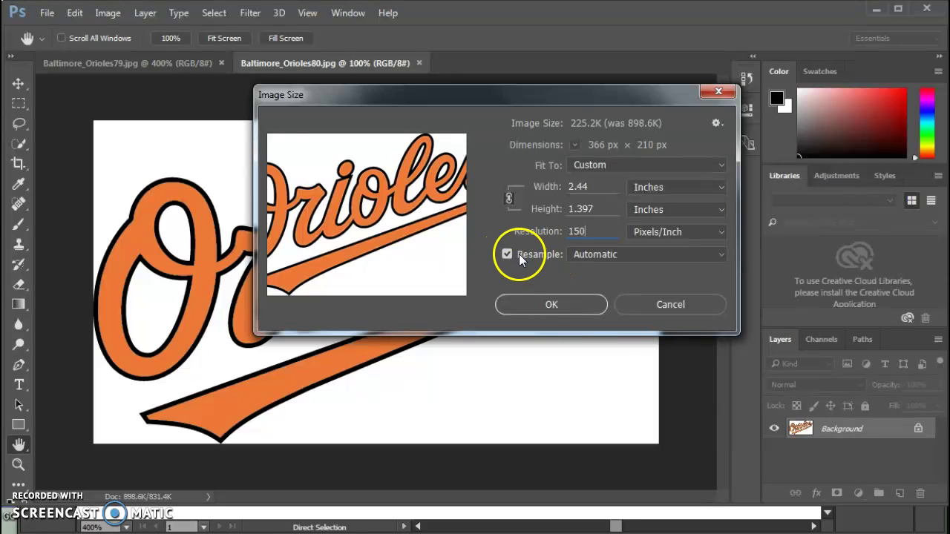
pyautogui.moveTo(359, 189)
pyautogui.moveTo(358, 189); pyautogui.dragTo(329, 239)
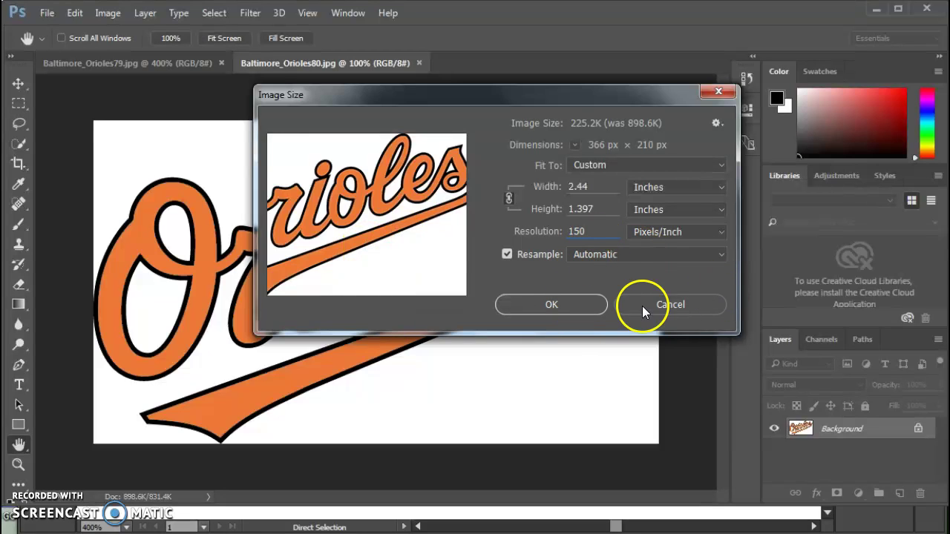
pyautogui.click(667, 306)
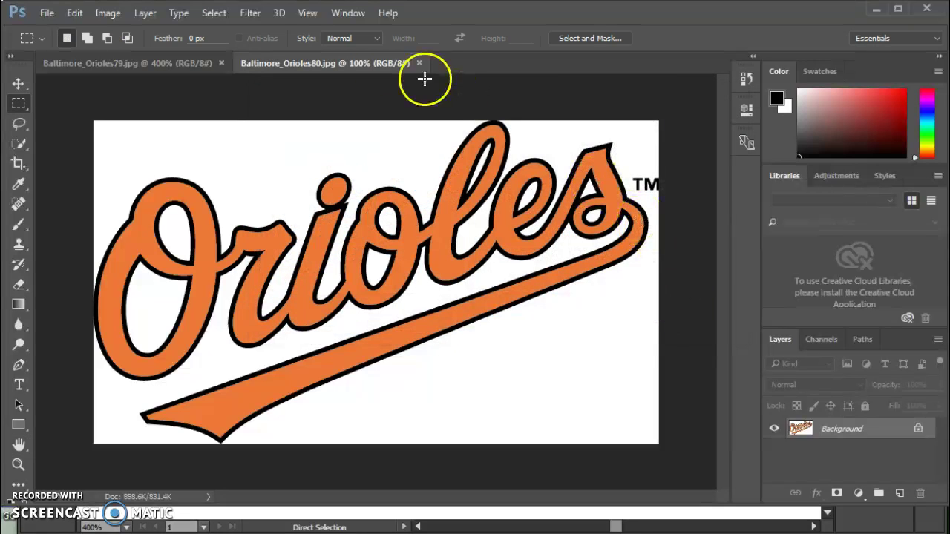
# Turn off resampling for Baltimore_Orioles80.jpg and set its resolution to 150 pixels/inch
pyautogui.click(107, 13)
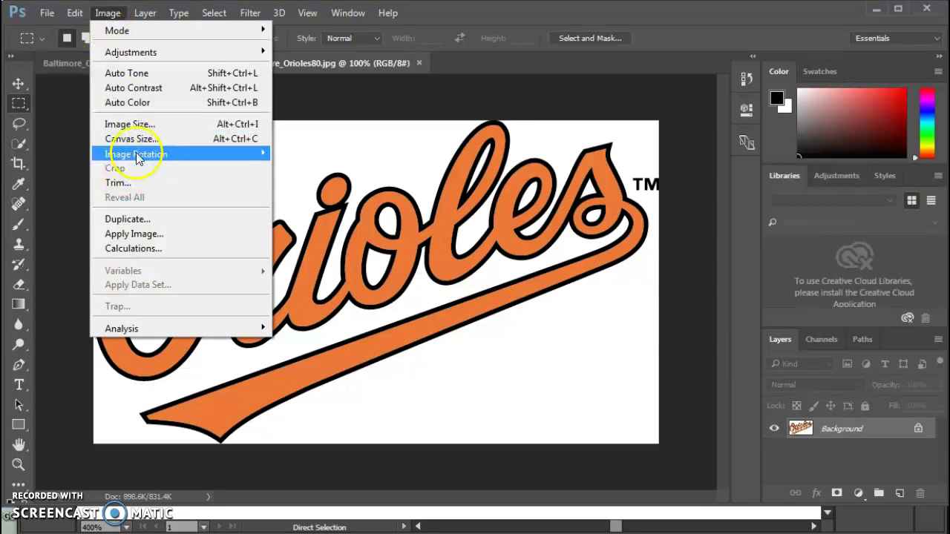
pyautogui.click(144, 124)
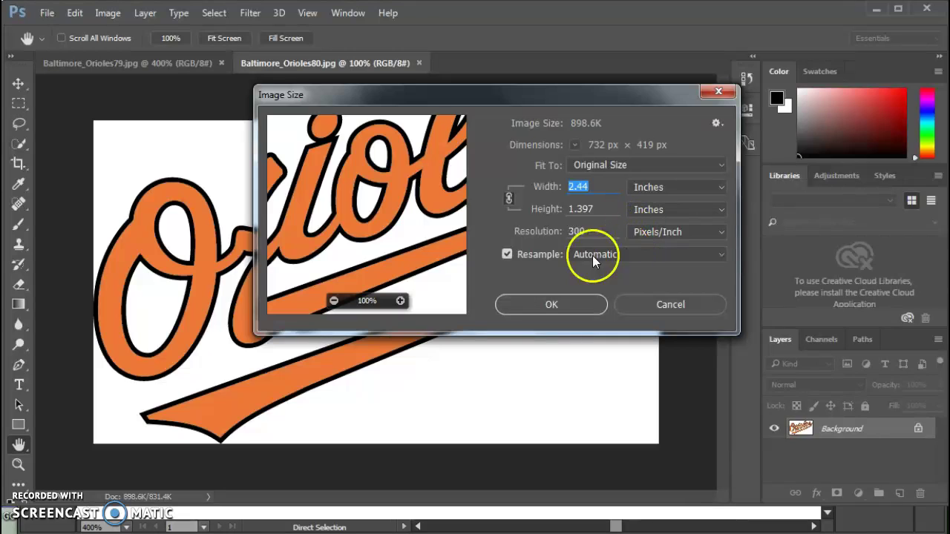
pyautogui.click(507, 253)
pyautogui.doubleClick(597, 232)
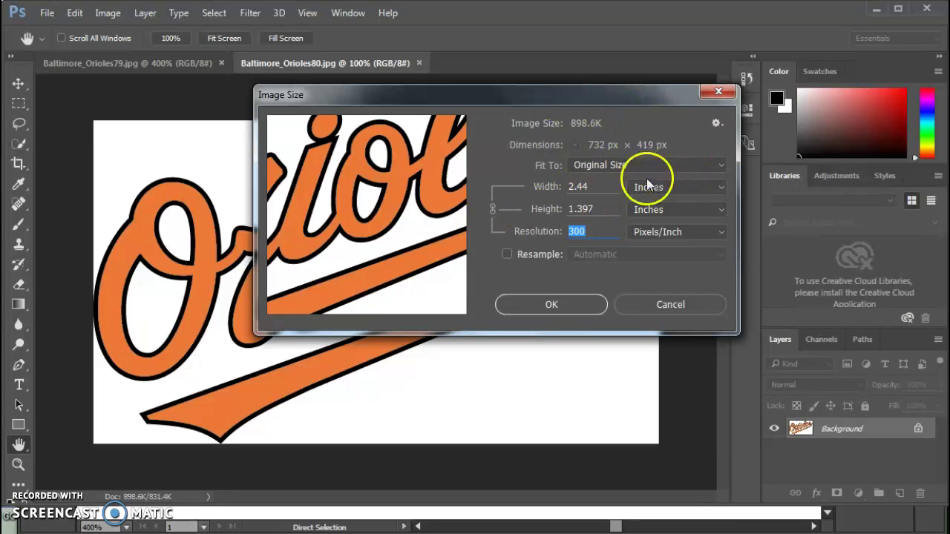
pyautogui.write('150')
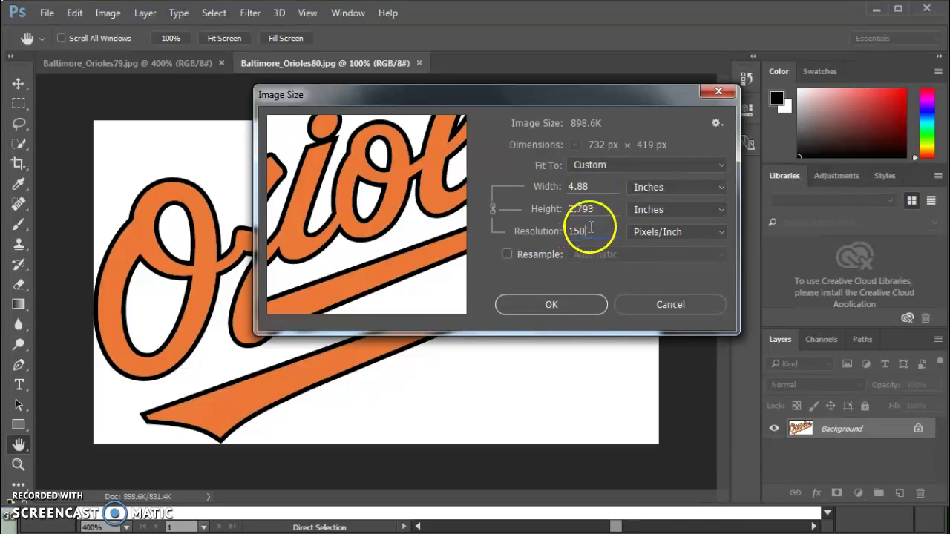
pyautogui.click(552, 305)
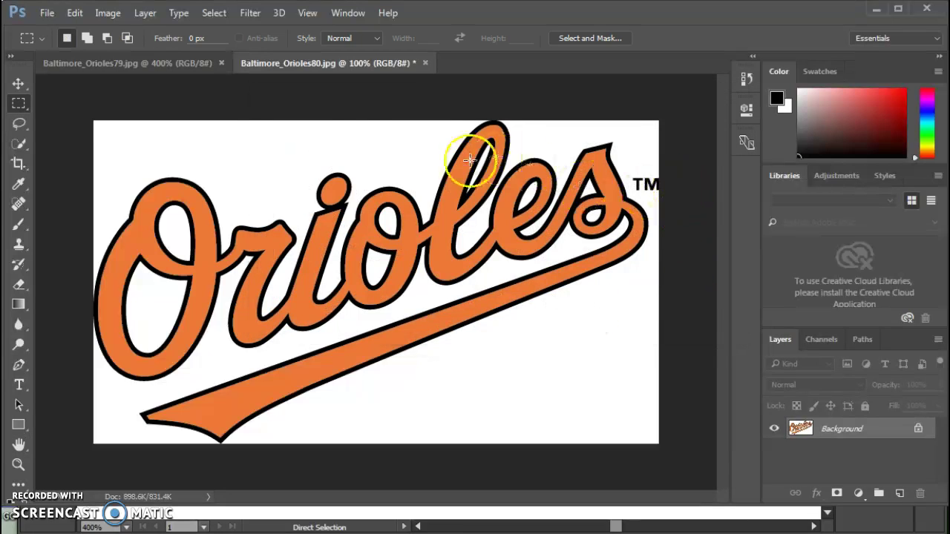
# Compare the image size, print dimensions and resolution of Baltimore_Orioles79.jpg with those of Baltimore_Orioles80.jpg
pyautogui.click(156, 59)
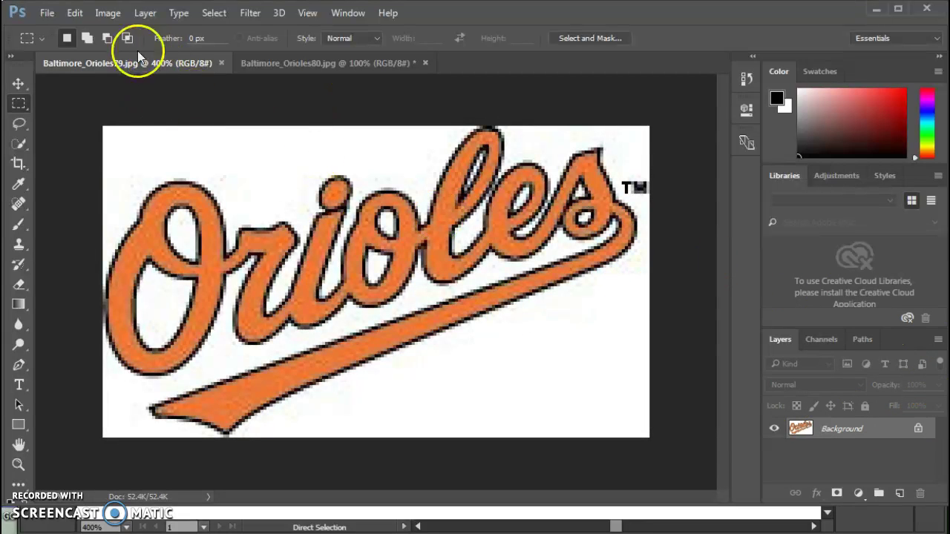
pyautogui.click(108, 13)
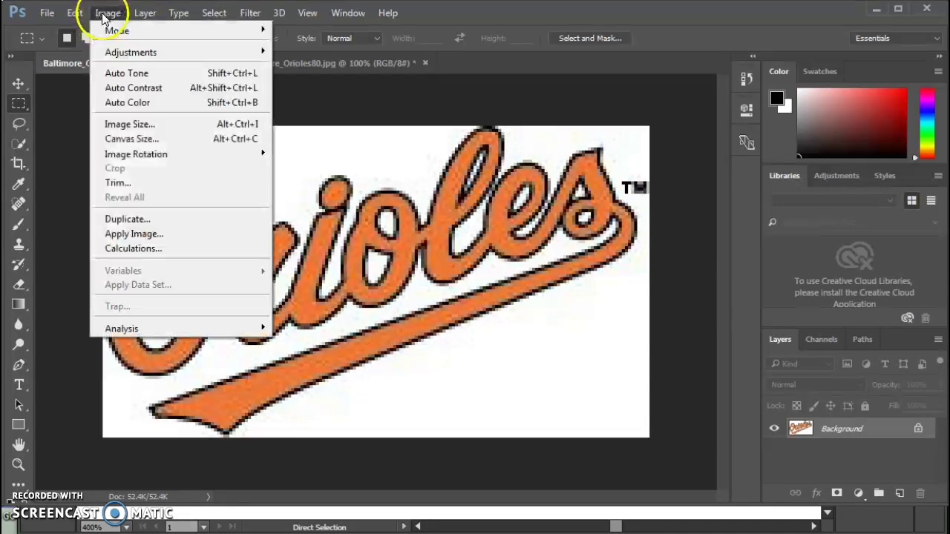
pyautogui.click(132, 125)
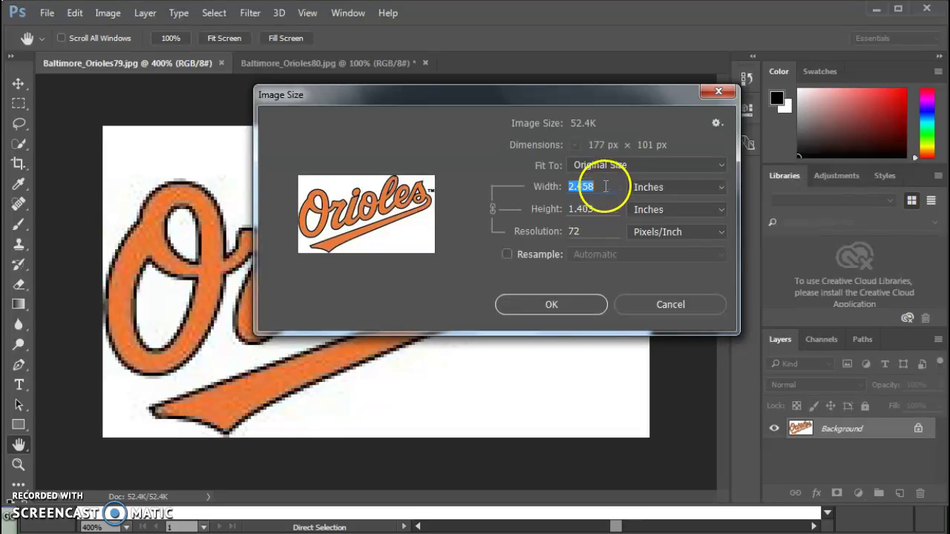
pyautogui.click(572, 307)
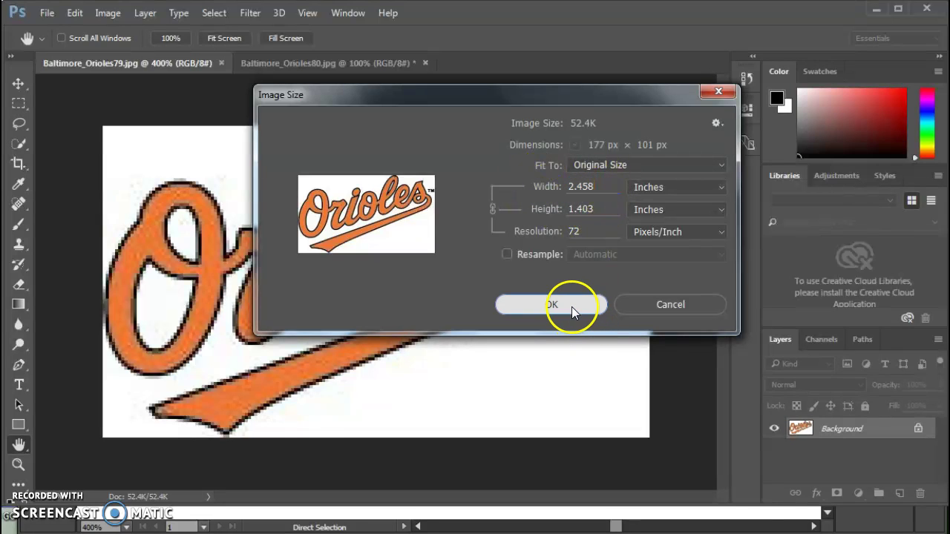
pyautogui.click(319, 62)
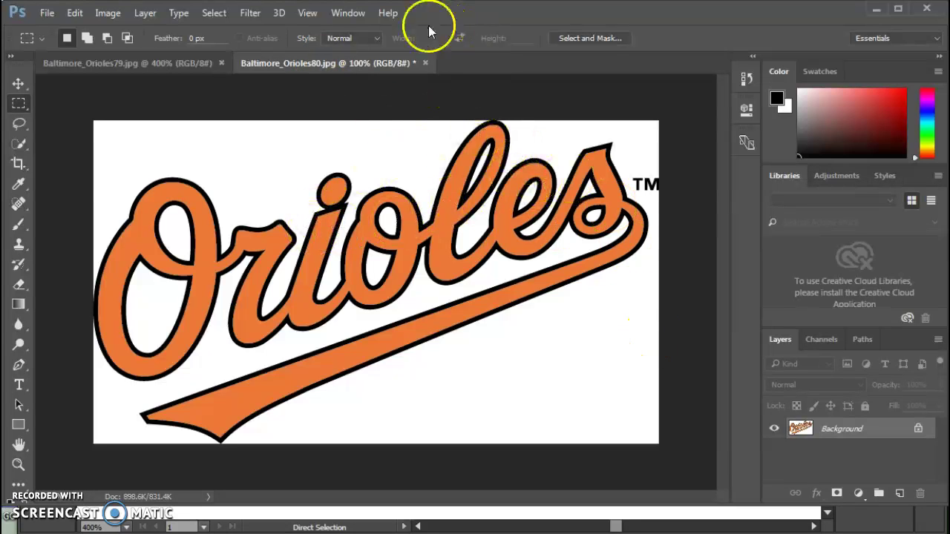
pyautogui.click(109, 12)
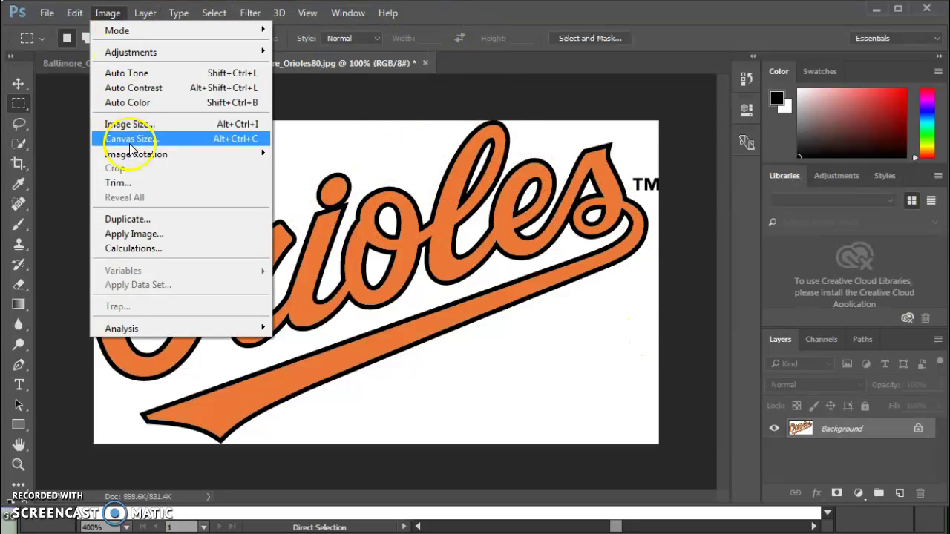
pyautogui.click(131, 124)
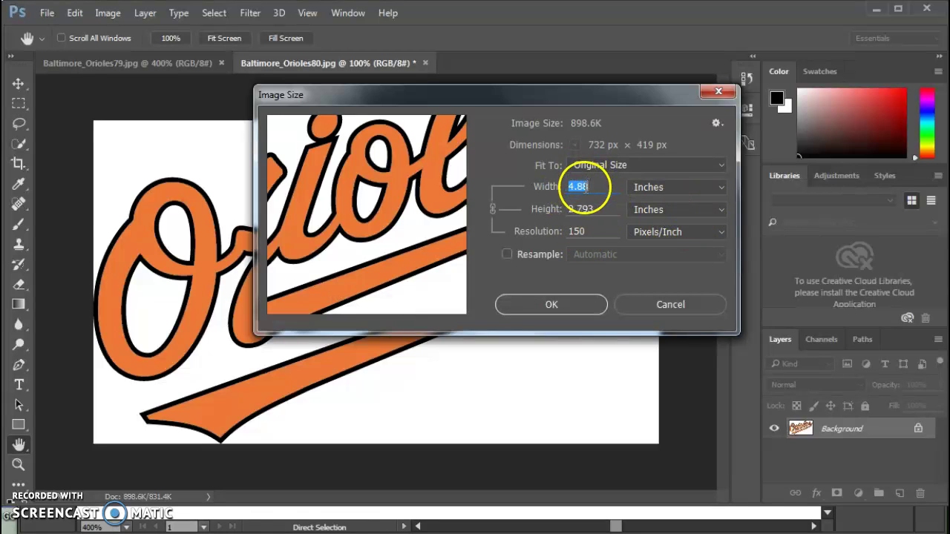
pyautogui.click(574, 301)
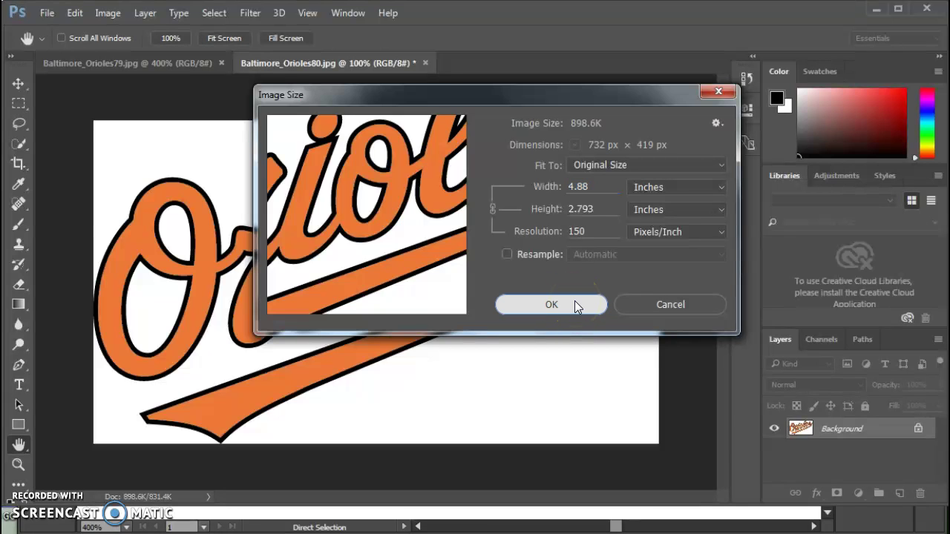
# Return to Baltimore_Orioles79.jpg and undock the Layers panel so that it floats over the image
pyautogui.click(170, 66)
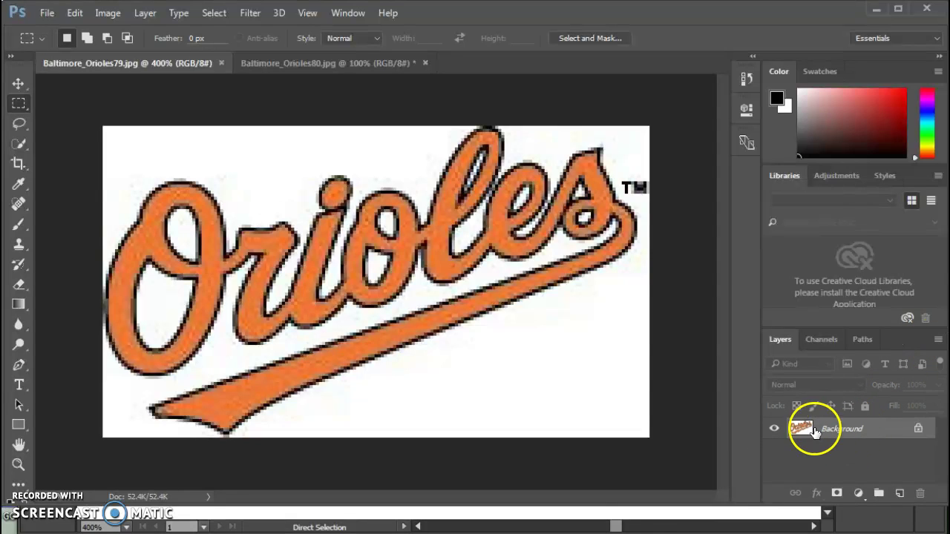
pyautogui.moveTo(785, 337); pyautogui.dragTo(535, 185)
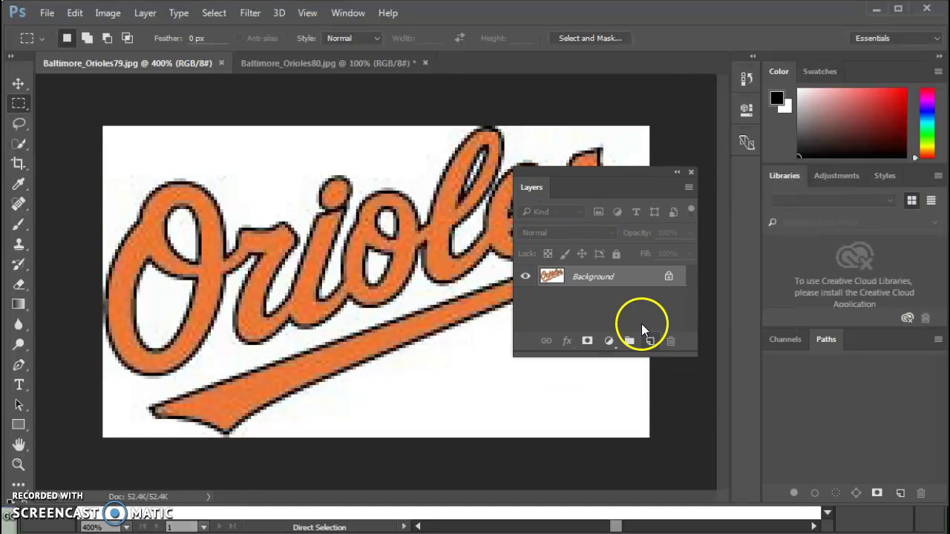
# Duplicate the Background layer of Baltimore_Orioles79.jpg into the Baltimore_Orioles80.jpg document as Background copy
pyautogui.rightClick(589, 275)
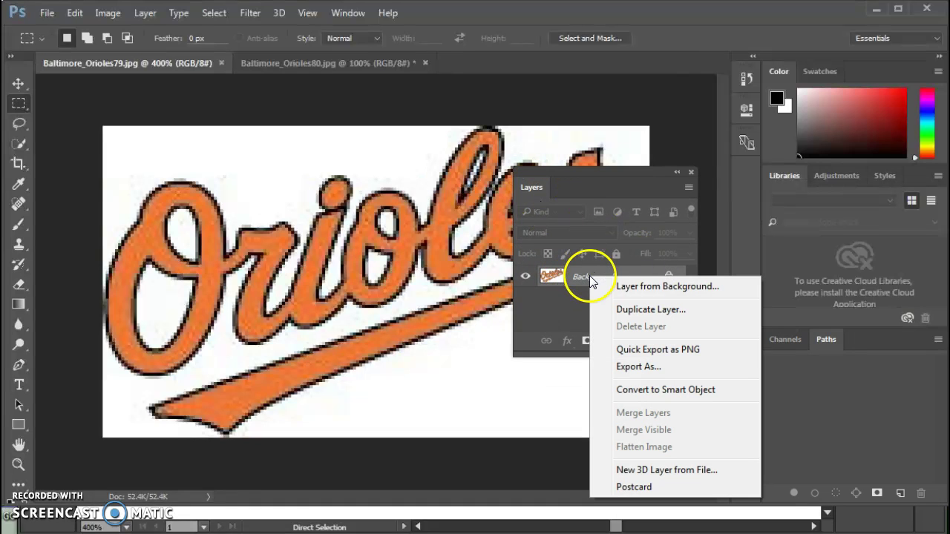
pyautogui.click(629, 310)
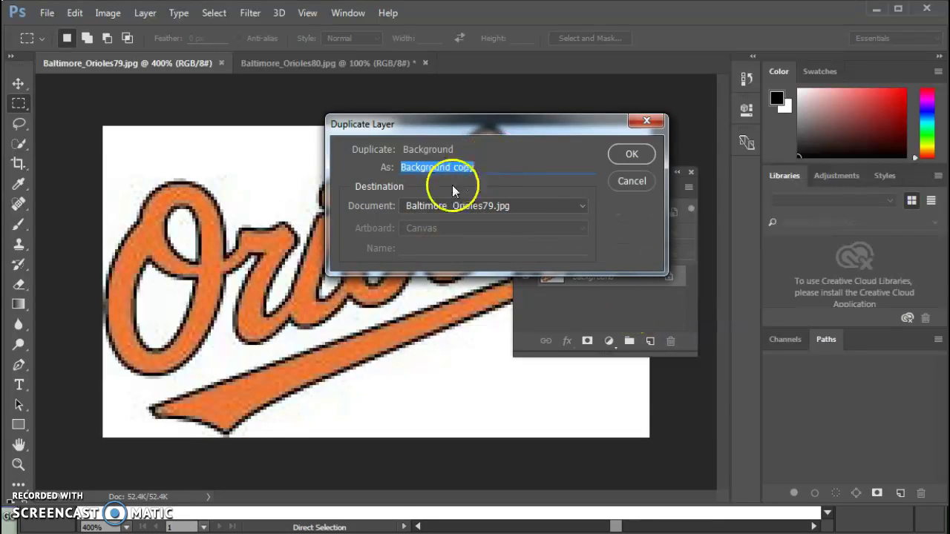
pyautogui.click(509, 204)
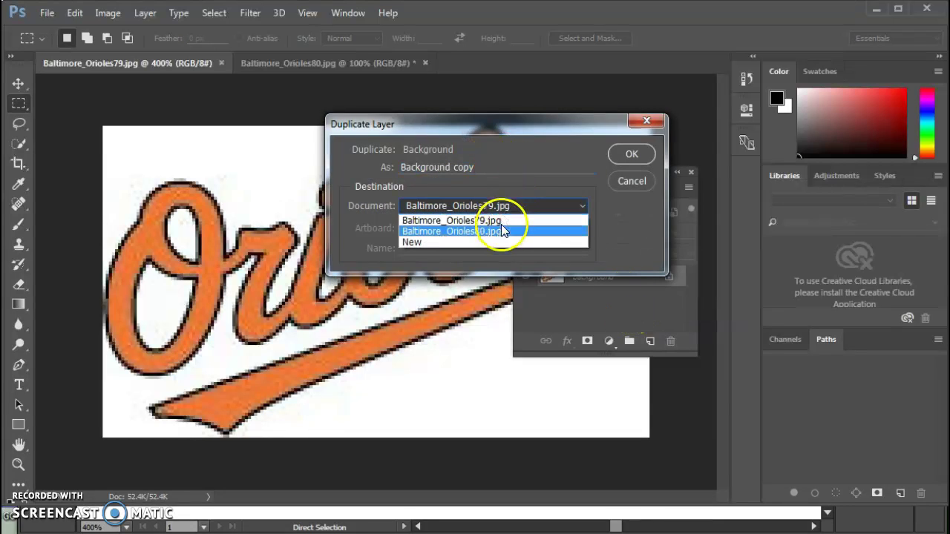
pyautogui.click(496, 232)
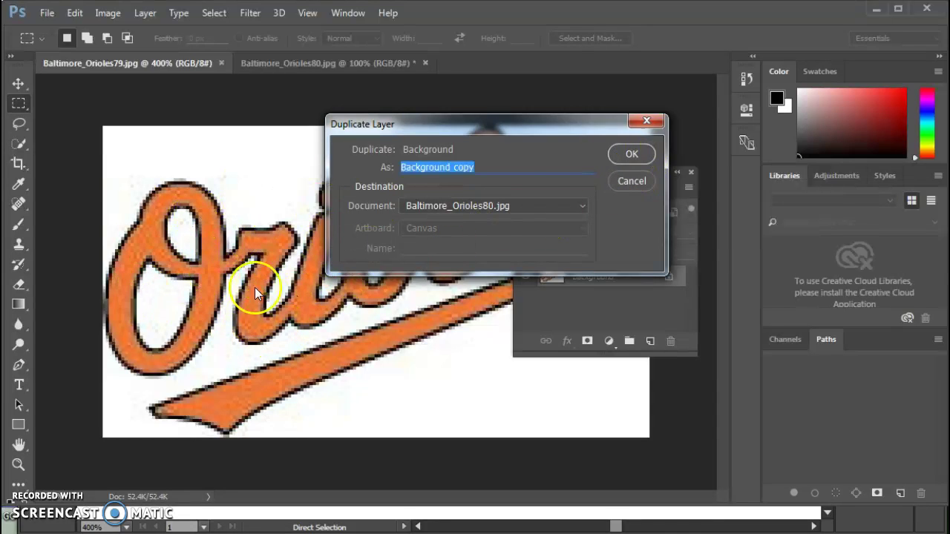
pyautogui.click(632, 155)
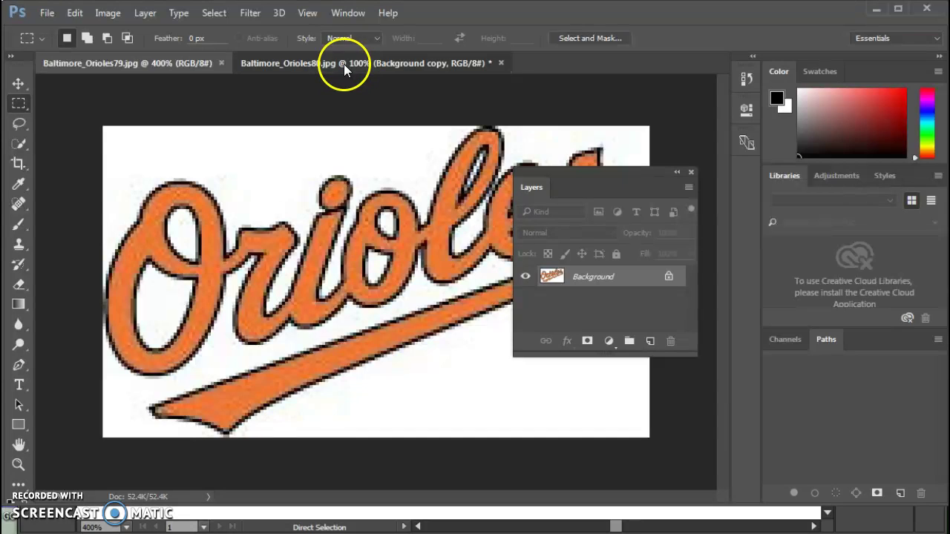
# Switch to Baltimore_Orioles80.jpg, move the Layers panel off the logo, and shift the small Background copy logo slightly to the right
pyautogui.click(343, 64)
pyautogui.moveTo(596, 170); pyautogui.dragTo(709, 169)
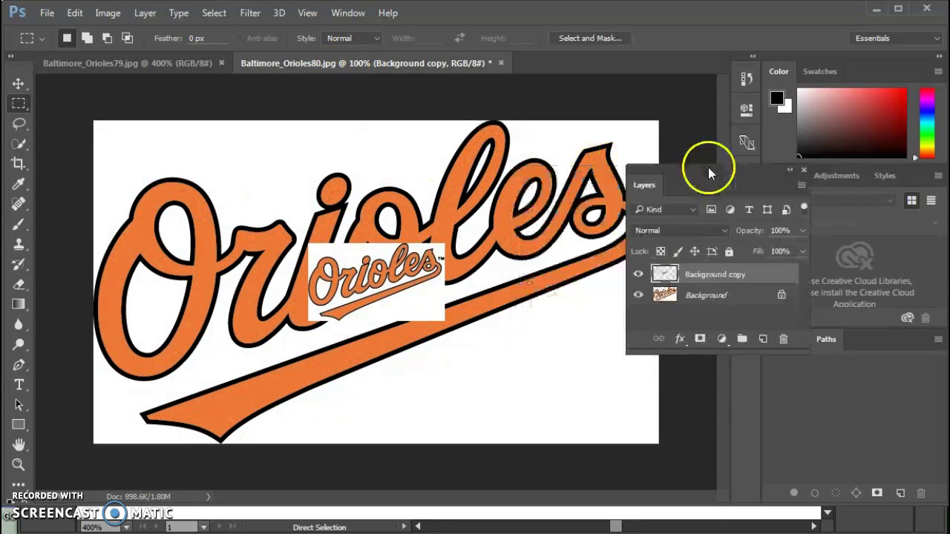
pyautogui.click(19, 83)
pyautogui.moveTo(410, 288); pyautogui.dragTo(431, 283)
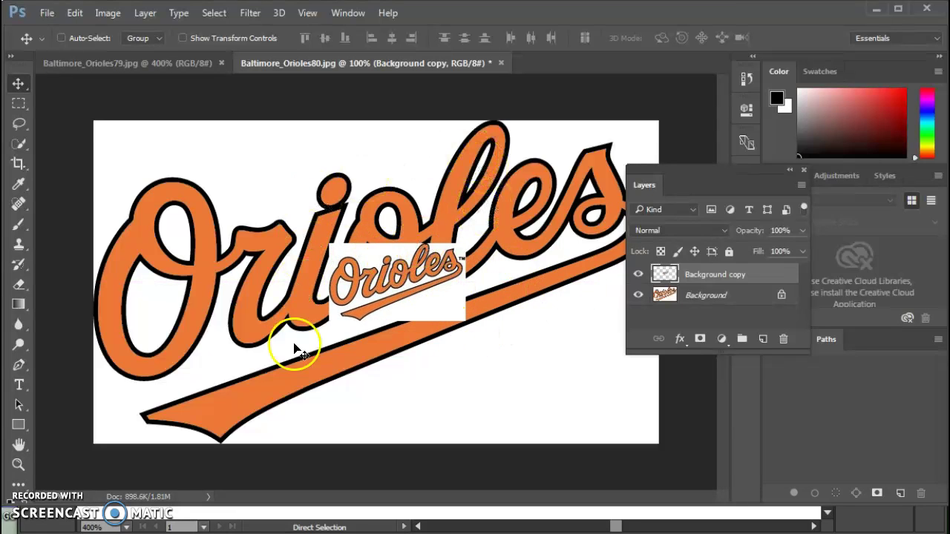
pyautogui.moveTo(437, 311)
pyautogui.mouseDown()
pyautogui.moveTo(449, 319)
pyautogui.moveTo(438, 298)
pyautogui.mouseUp()
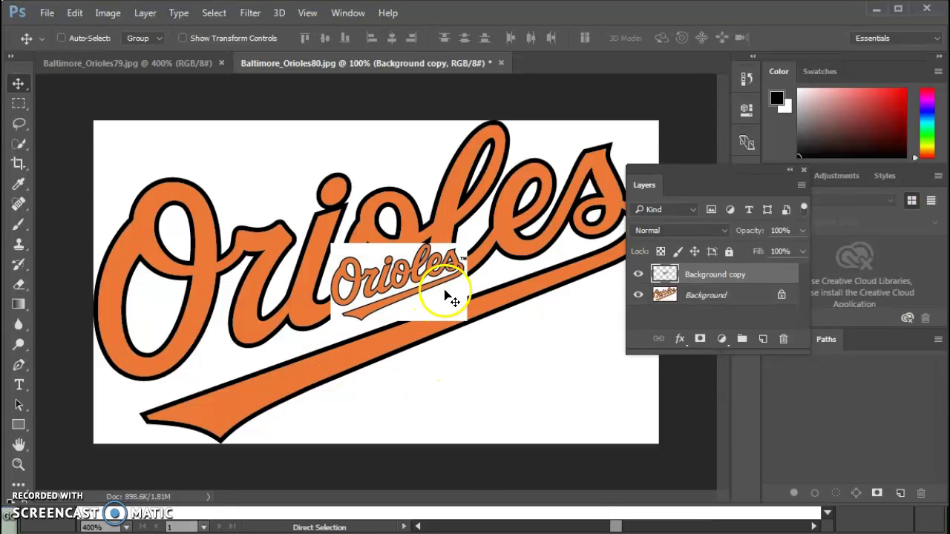
# Compare the edges of the small copied logo with the large logo up close, and hide the Background copy layer
pyautogui.hotkey('ctrl', 'space')
pyautogui.moveTo(250, 185); pyautogui.dragTo(341, 276)
pyautogui.moveTo(439, 292); pyautogui.dragTo(250, 178)
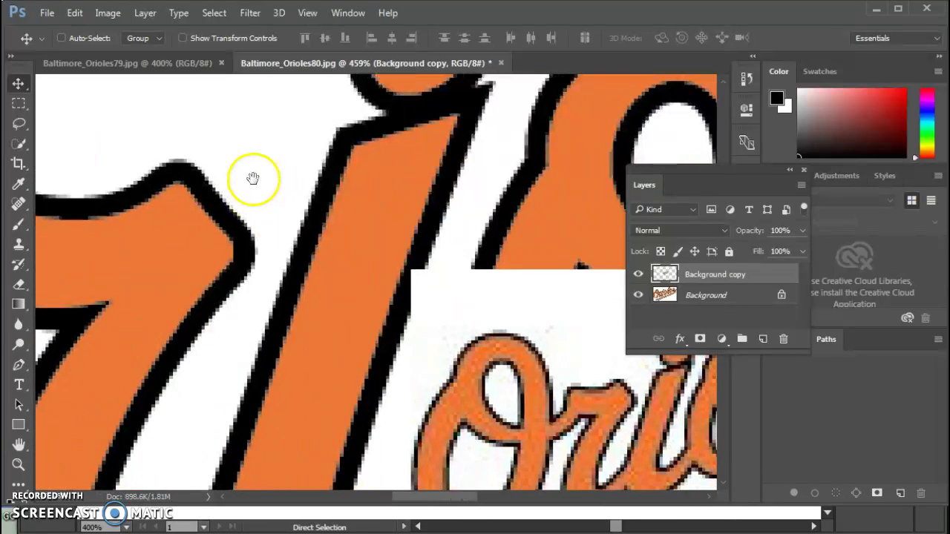
pyautogui.moveTo(496, 305); pyautogui.dragTo(378, 307)
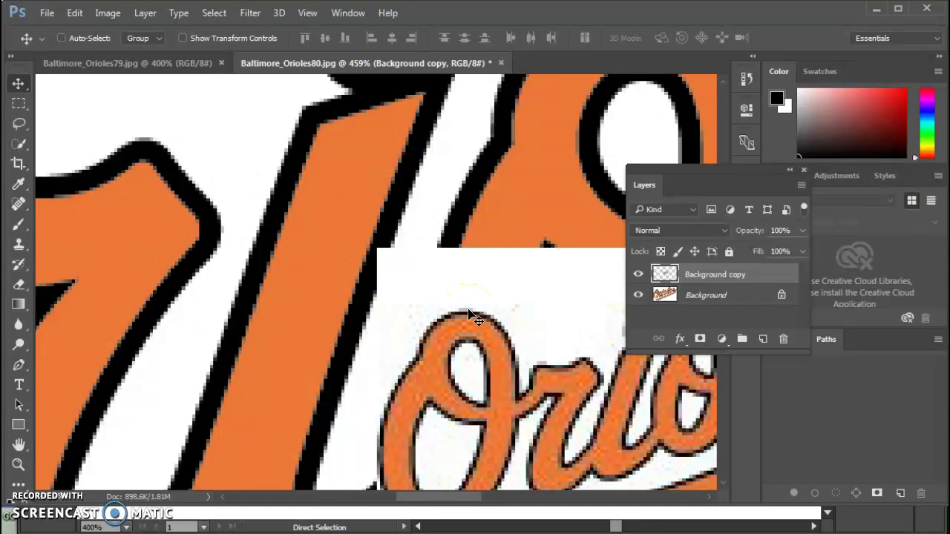
pyautogui.moveTo(562, 227); pyautogui.dragTo(524, 233)
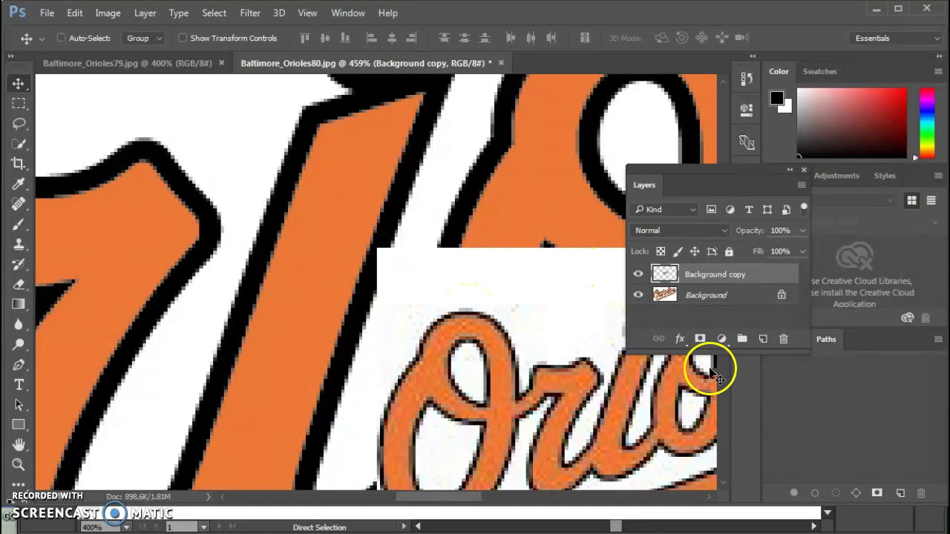
pyautogui.click(638, 274)
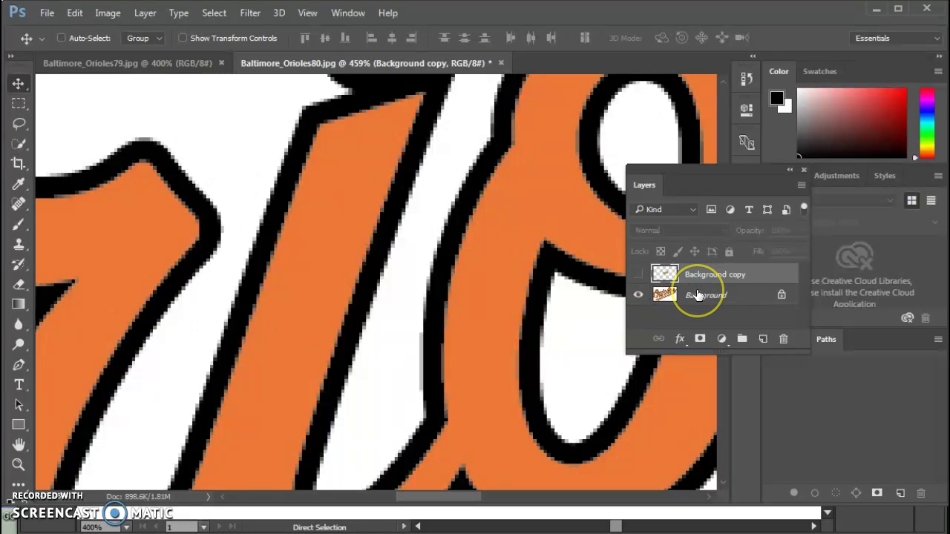
pyautogui.hotkey('ctrl', '-')
pyautogui.hotkey('ctrl', '-')
pyautogui.hotkey('ctrl', '-')
pyautogui.hotkey('ctrl', '-')
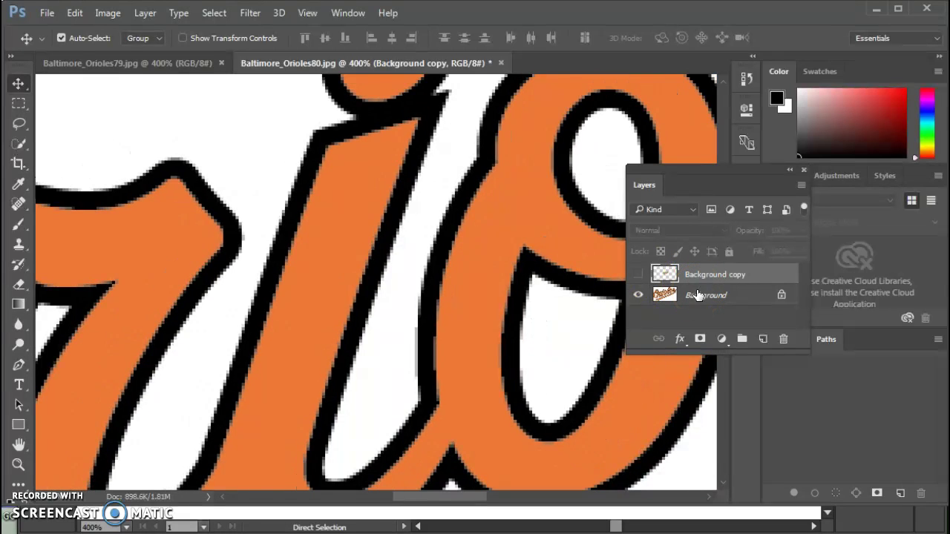
pyautogui.hotkey('ctrl', '-')
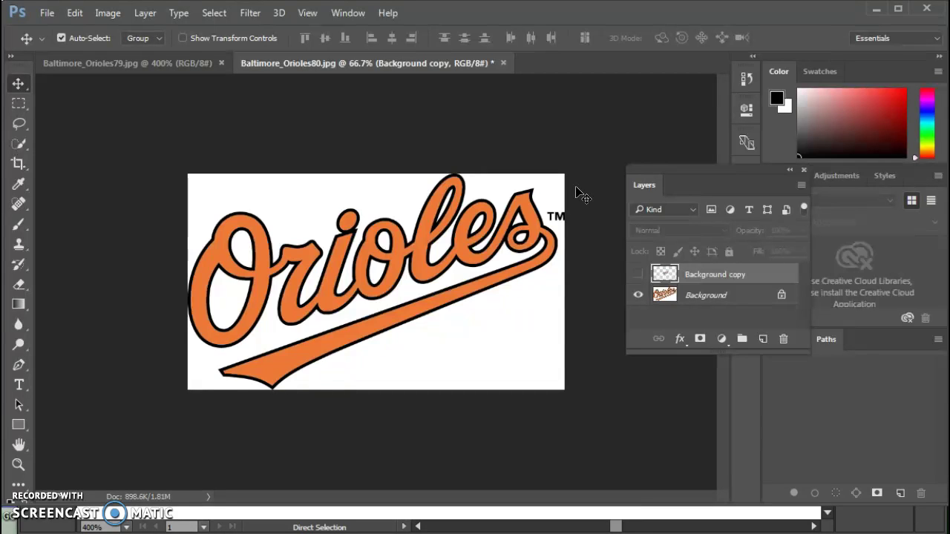
# Open the photo Manny-Machado.jpg from the Desktop
pyautogui.hotkey('ctrl', 'o')
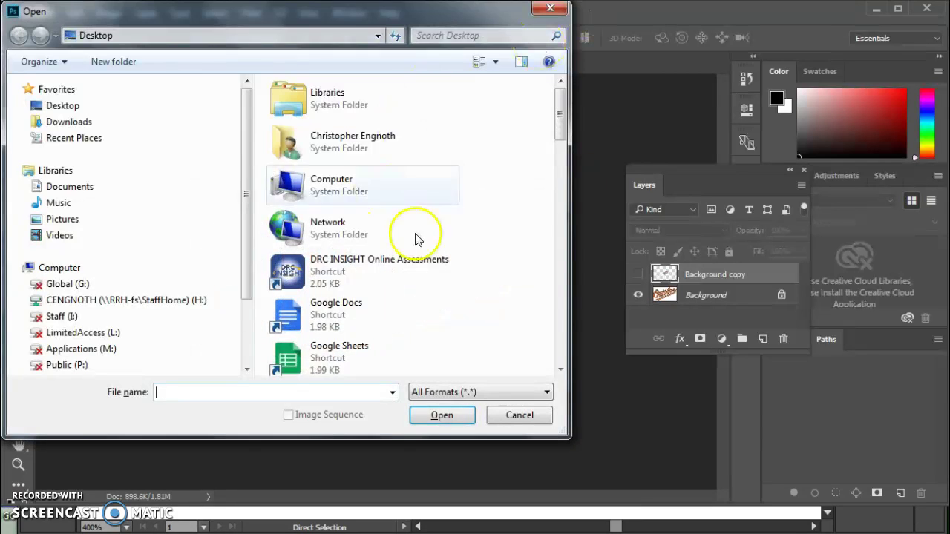
pyautogui.moveTo(562, 119); pyautogui.dragTo(560, 293)
pyautogui.click(379, 319)
pyautogui.click(442, 415)
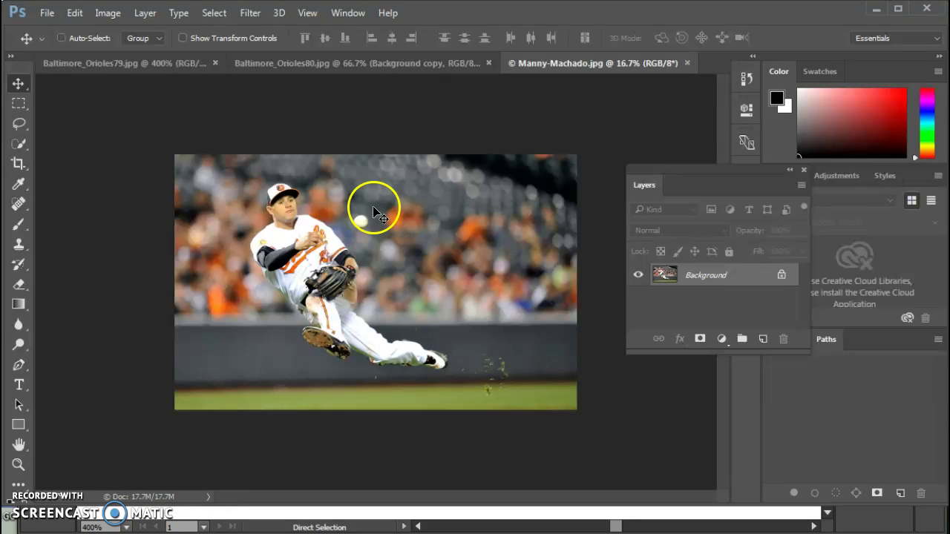
# Set the resolution of Manny-Machado.jpg to 150 pixels/inch with resampling off
pyautogui.click(107, 12)
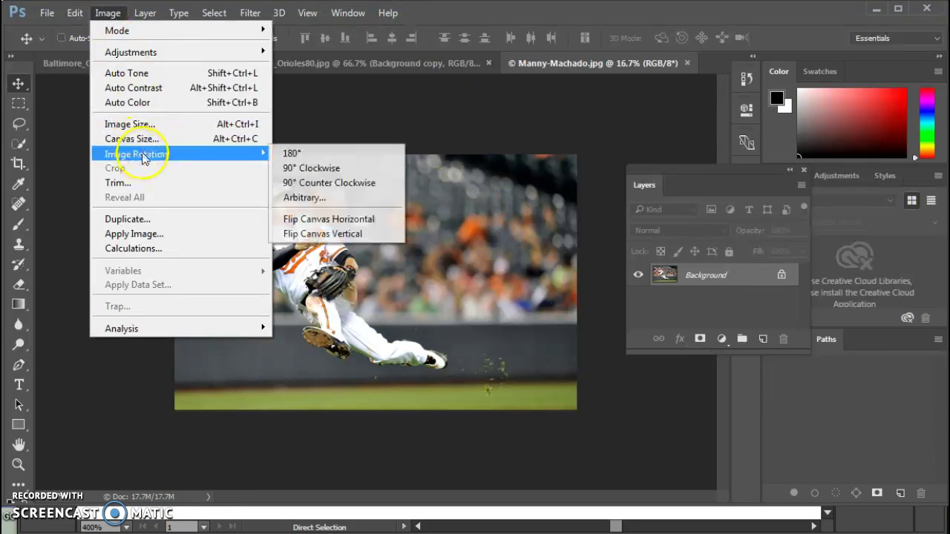
pyautogui.click(148, 125)
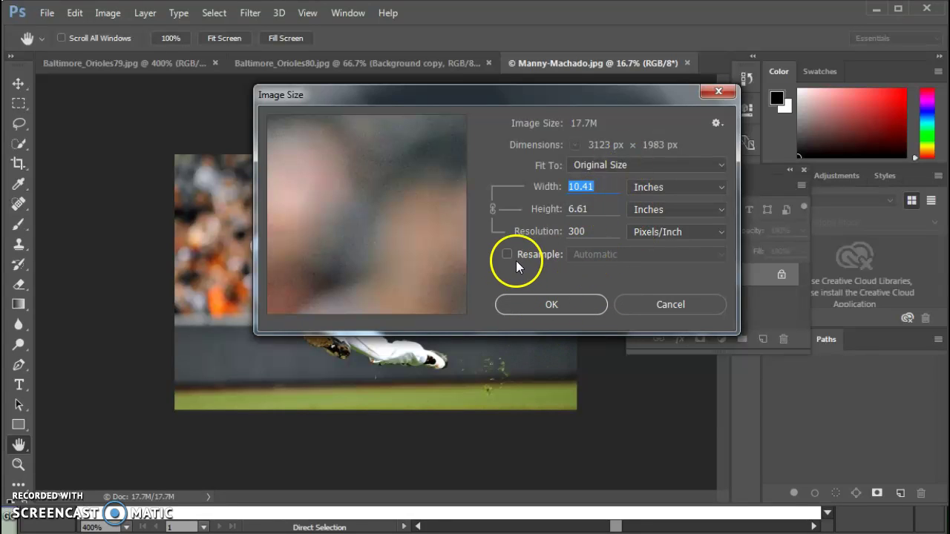
pyautogui.doubleClick(595, 230)
pyautogui.write('150')
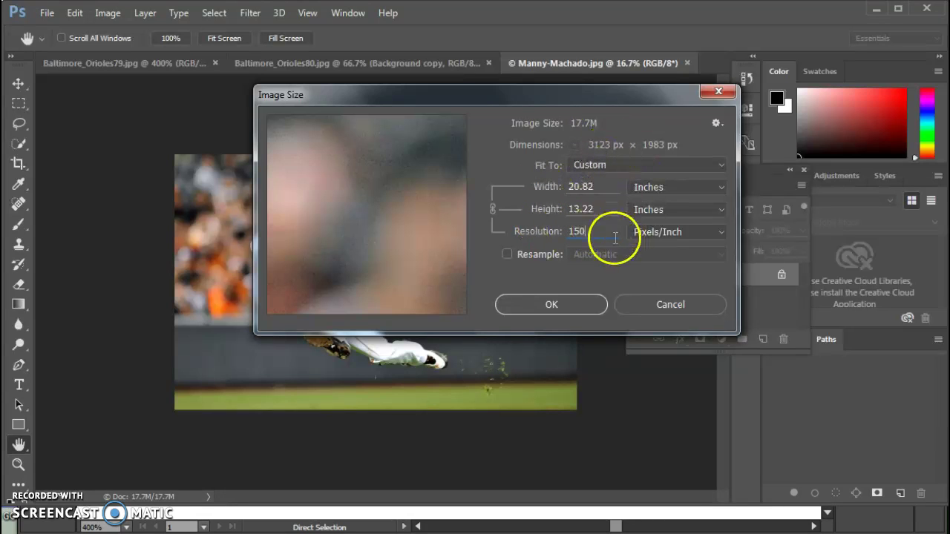
pyautogui.click(550, 305)
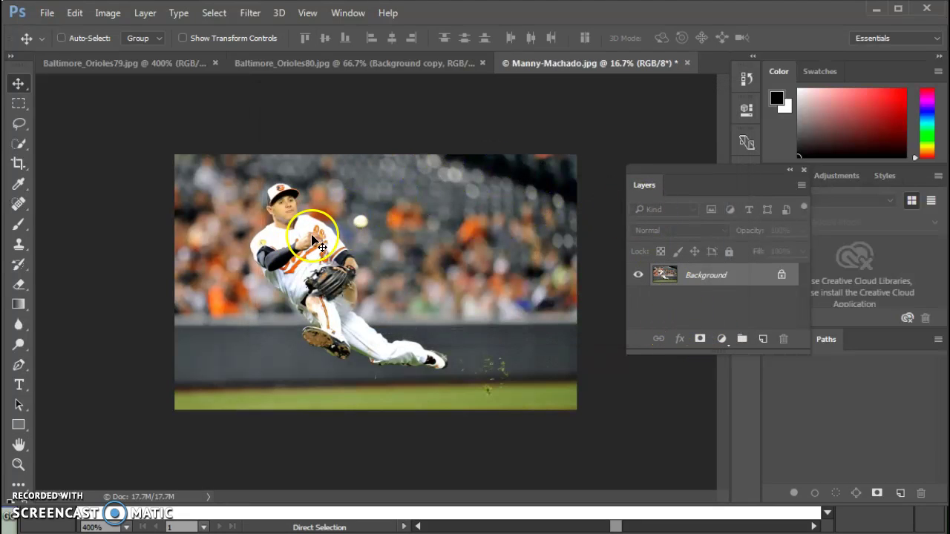
# Enlarge the print height of Manny-Machado.jpg to 96 inches with resampling off
pyautogui.click(18, 103)
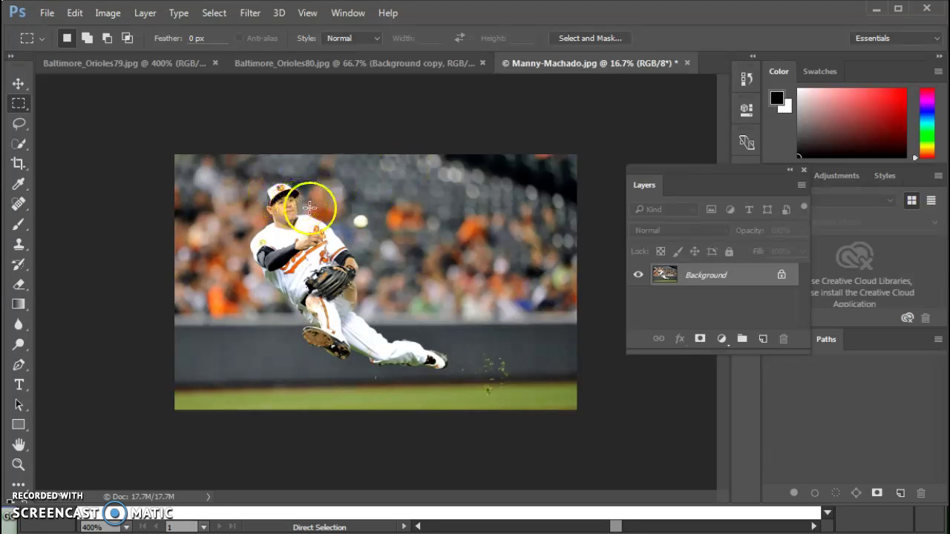
pyautogui.click(103, 15)
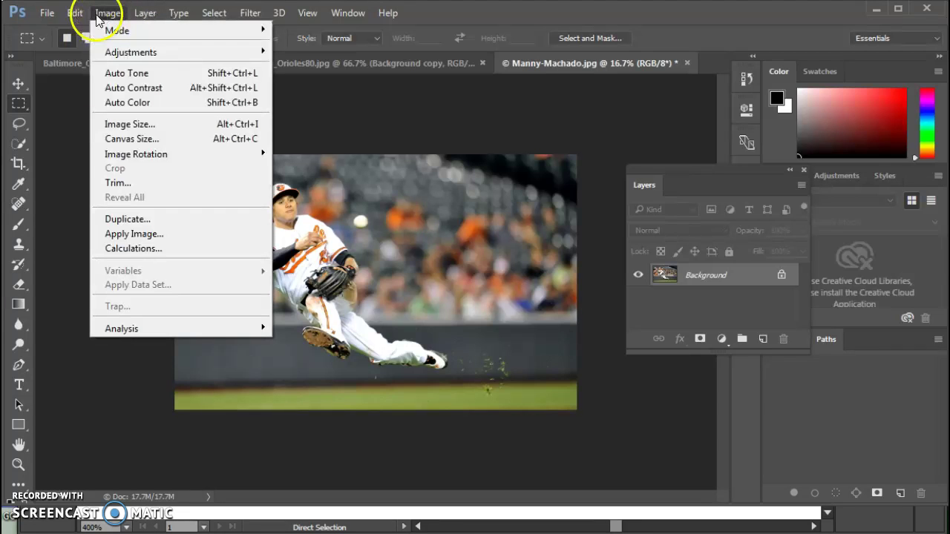
pyautogui.click(131, 124)
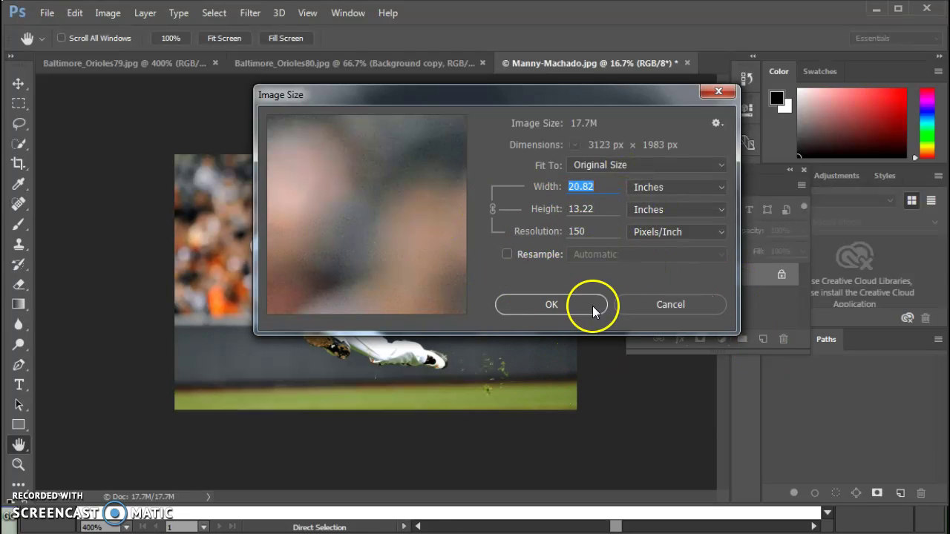
pyautogui.press('Tab')
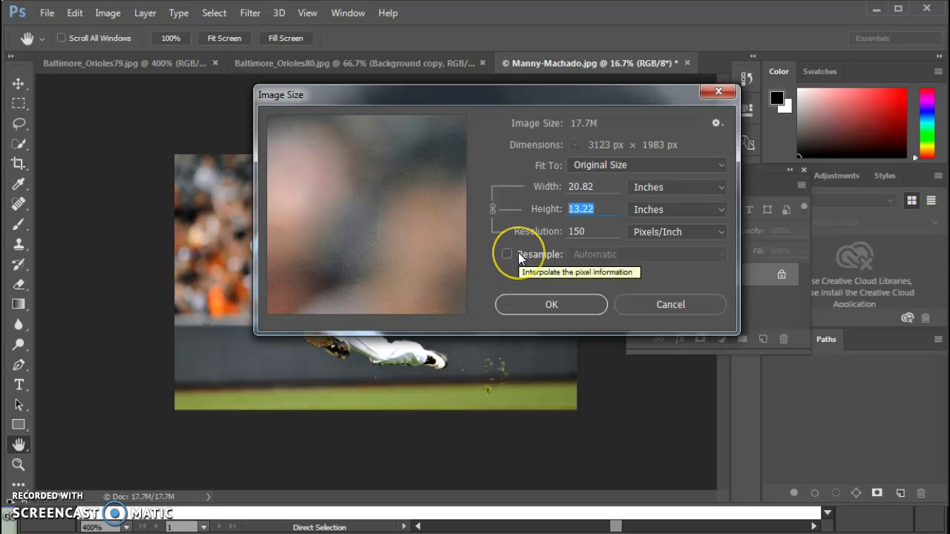
pyautogui.write('8')
pyautogui.press('BackSpace')
pyautogui.write('96')
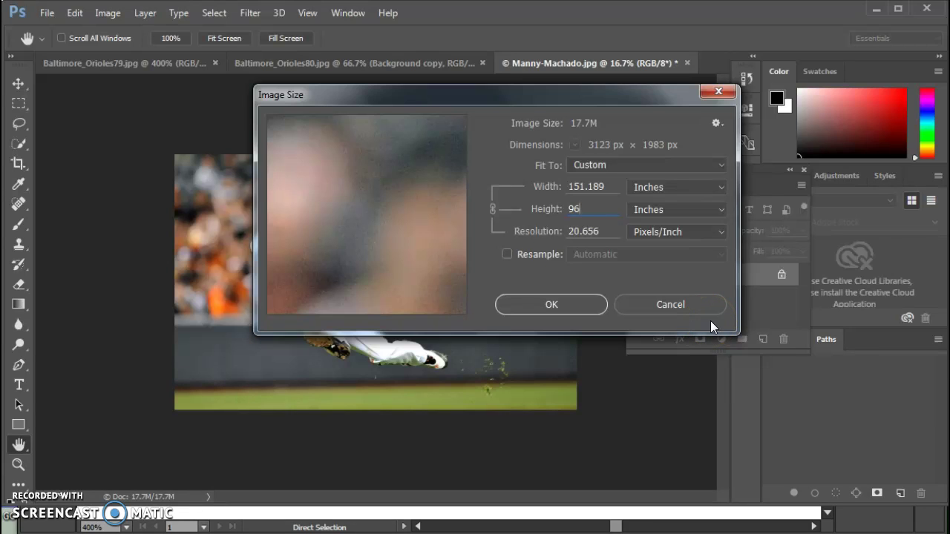
pyautogui.click(698, 342)
pyautogui.click(556, 304)
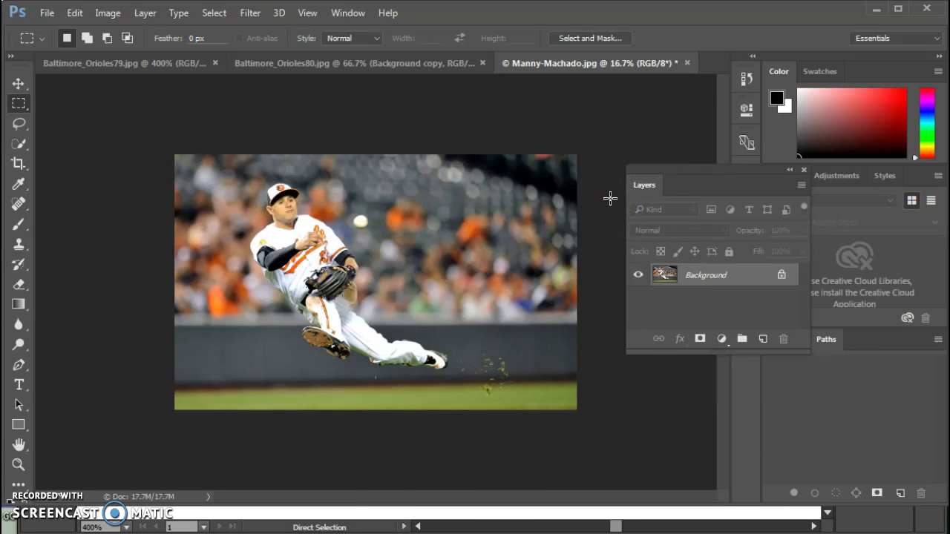
# Examine the image quality of the player's glove, arm, jersey and face at up to 200% magnification
pyautogui.hotkey('ctrl', '+')
pyautogui.hotkey('ctrl', '+')
pyautogui.hotkey('ctrl', '+')
pyautogui.hotkey('ctrl', '+')
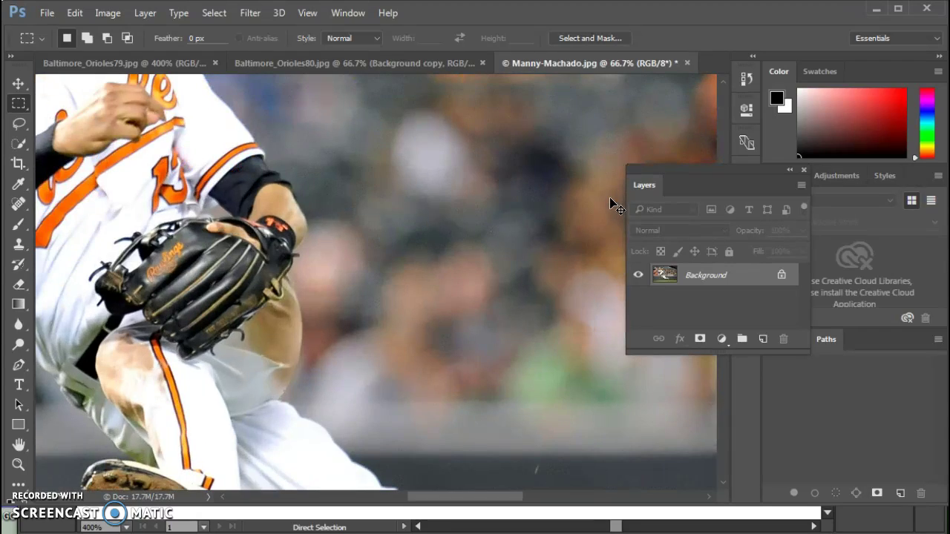
pyautogui.hotkey('ctrl', '+')
pyautogui.hotkey('ctrl', '+')
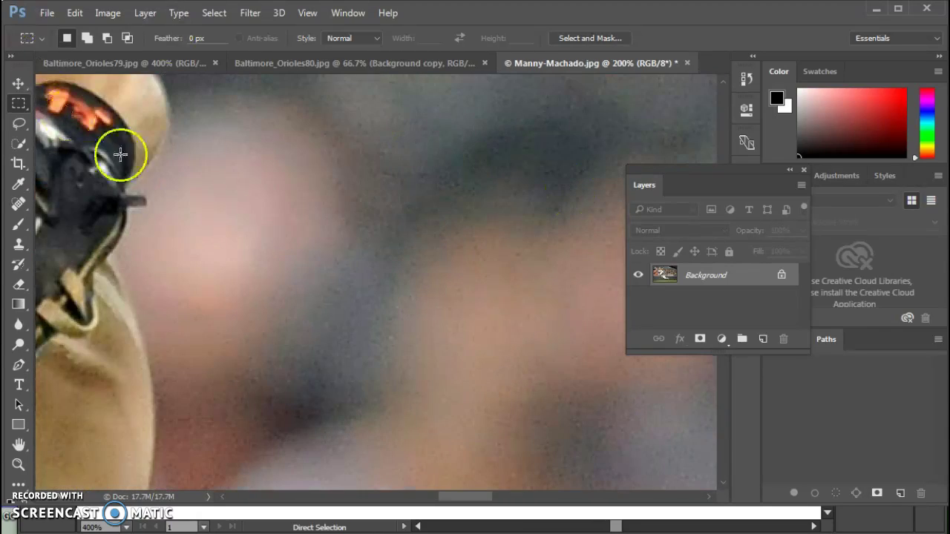
pyautogui.moveTo(121, 155); pyautogui.dragTo(562, 396)
pyautogui.moveTo(52, 194); pyautogui.dragTo(519, 515)
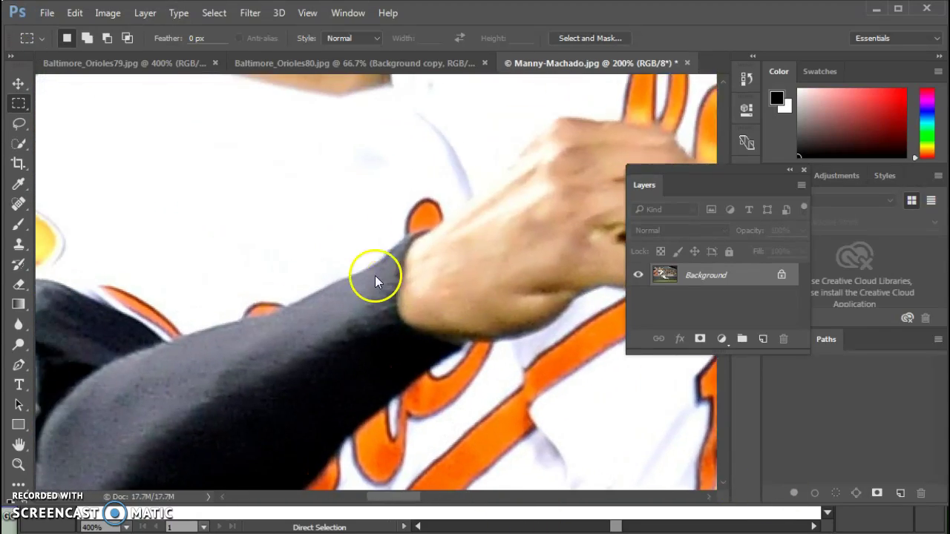
pyautogui.moveTo(375, 277); pyautogui.dragTo(397, 333)
pyautogui.moveTo(378, 215); pyautogui.dragTo(339, 304)
pyautogui.moveTo(349, 119); pyautogui.dragTo(366, 278)
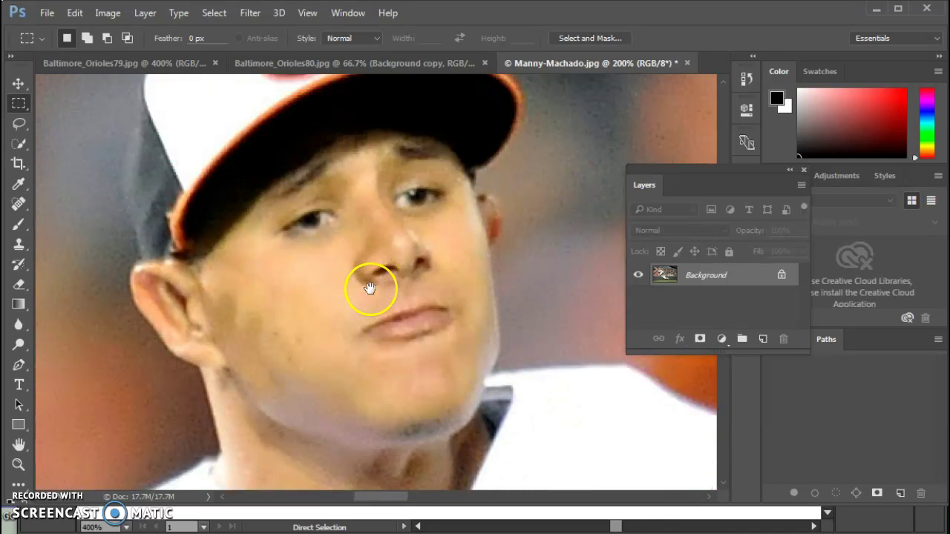
pyautogui.moveTo(366, 230); pyautogui.dragTo(368, 295)
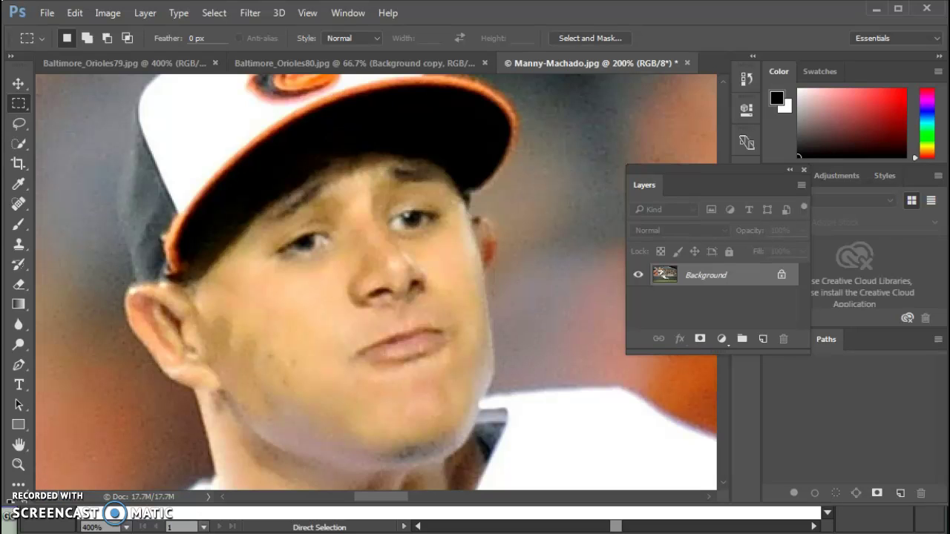
pyautogui.hotkey('ctrl', '-')
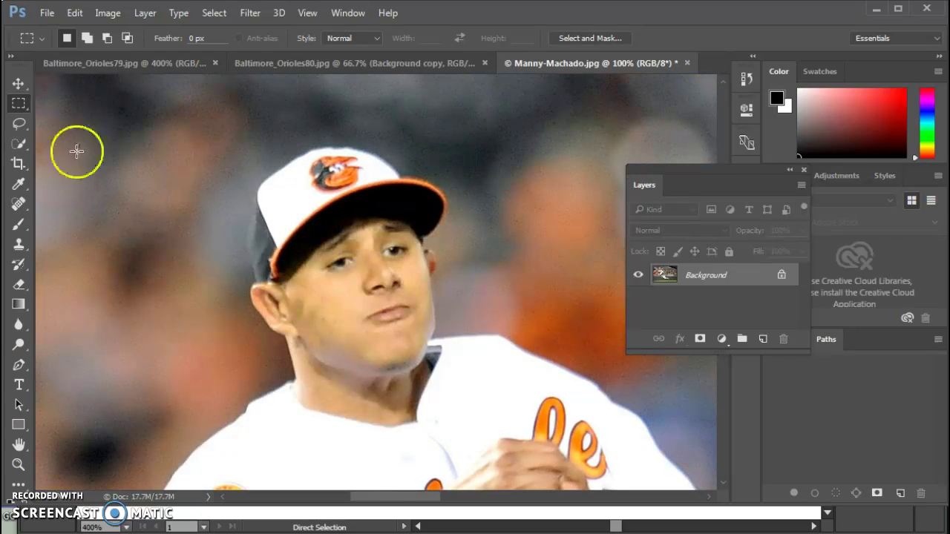
# Set the photo's resolution to 150 pixels/inch, trying it with resampling on before applying it with resampling off
pyautogui.click(113, 13)
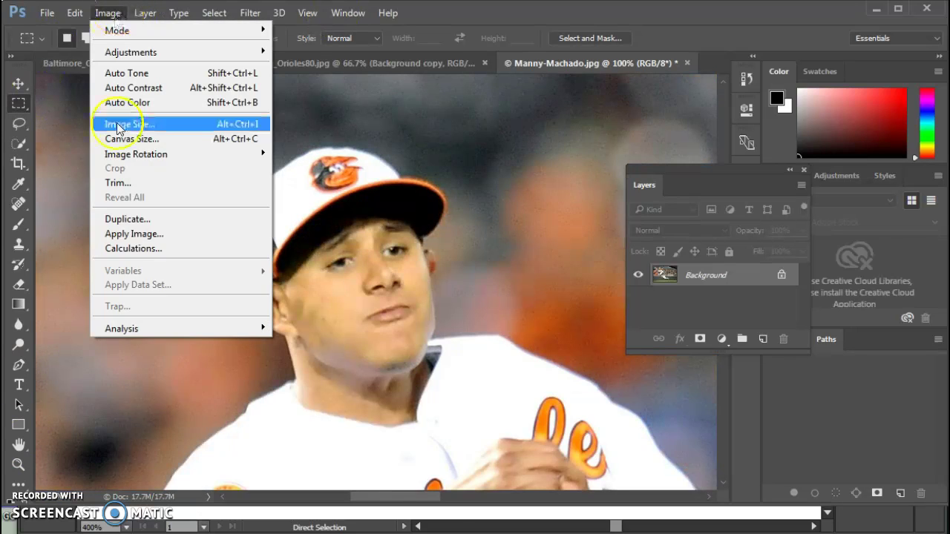
pyautogui.click(129, 125)
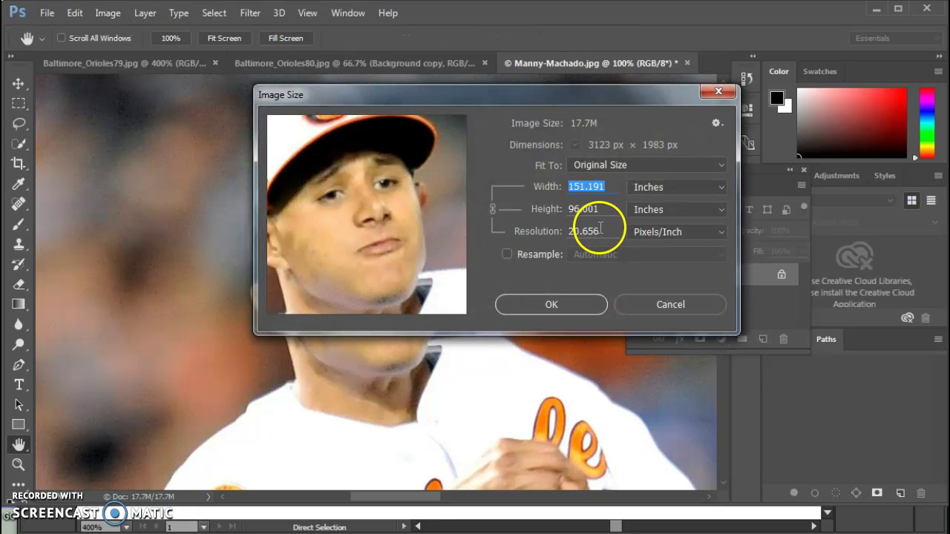
pyautogui.click(506, 253)
pyautogui.moveTo(601, 232); pyautogui.dragTo(518, 226)
pyautogui.write('150')
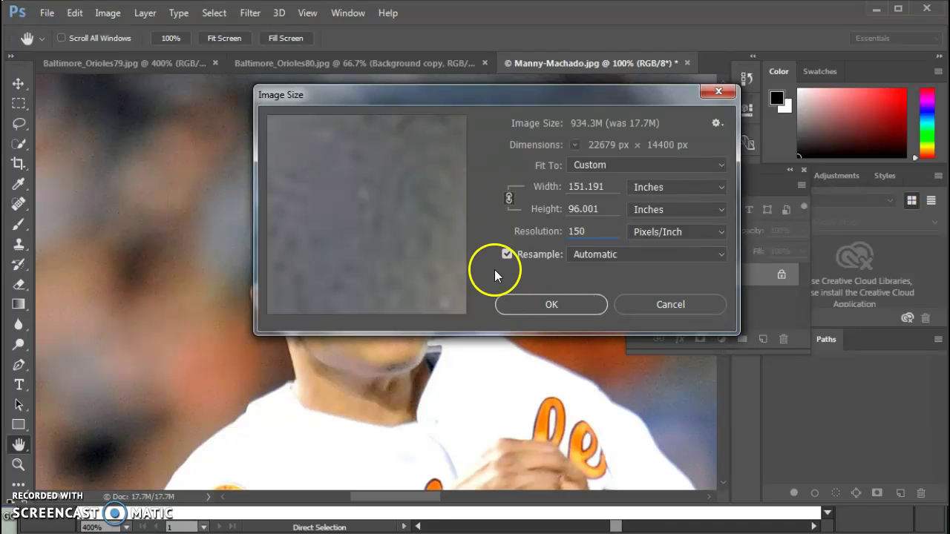
pyautogui.click(507, 254)
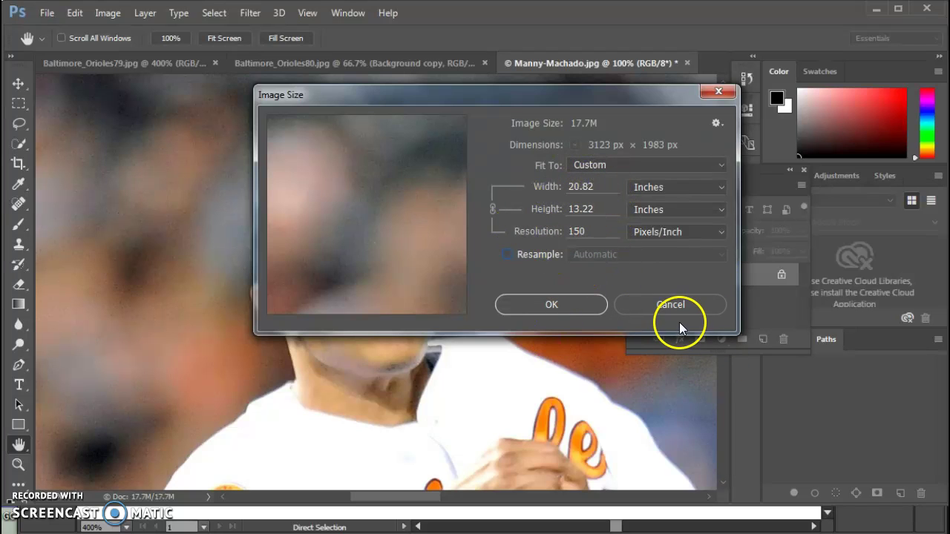
pyautogui.click(558, 304)
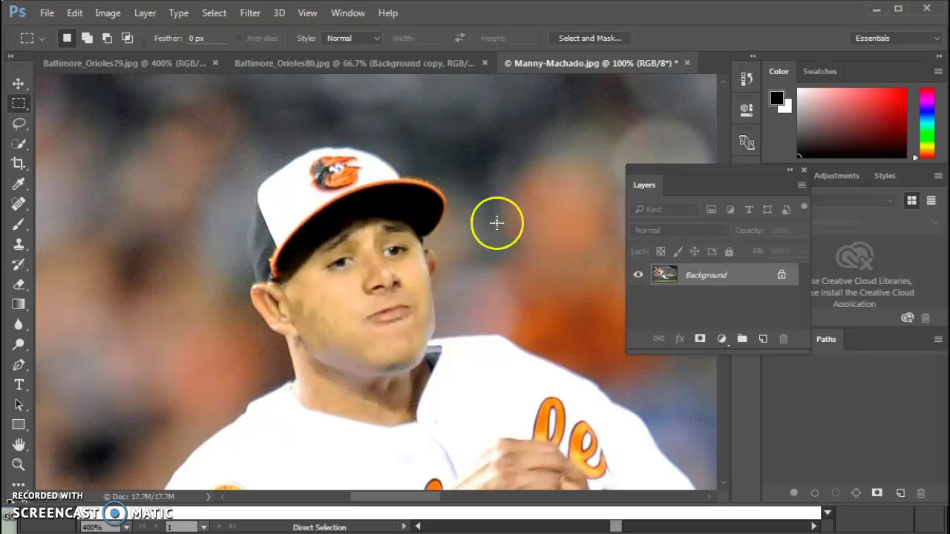
# Examine the pixels of the player's face at 600% and of the cap's bird logo at up to 1200% magnification
pyautogui.hotkey('ctrl', '+')
pyautogui.hotkey('ctrl', '+')
pyautogui.hotkey('ctrl', '+')
pyautogui.hotkey('ctrl', '+')
pyautogui.hotkey('ctrl', '+')
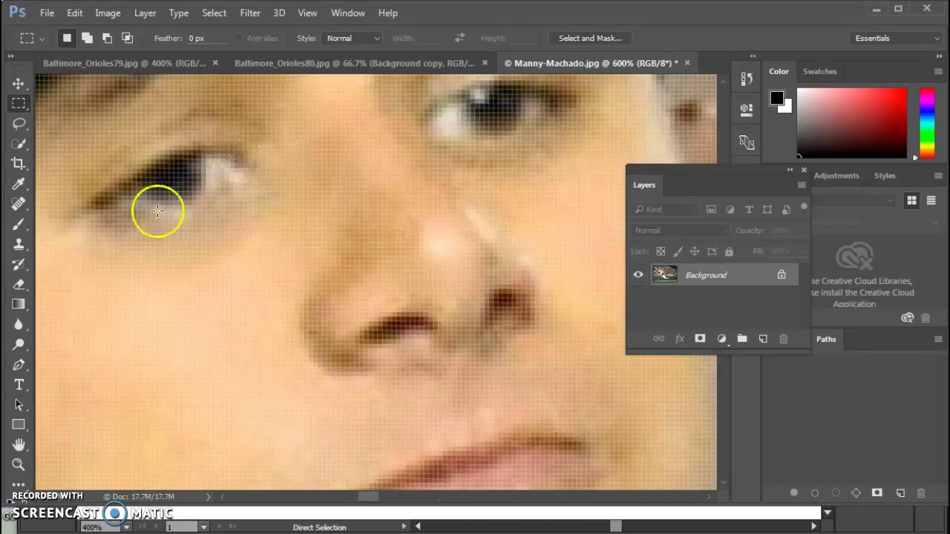
pyautogui.moveTo(262, 229); pyautogui.dragTo(282, 319)
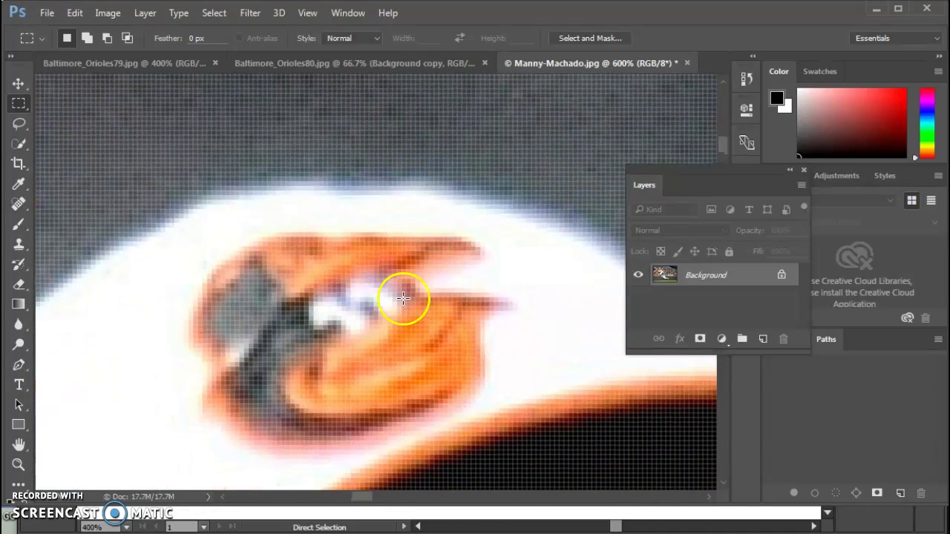
pyautogui.hotkey('ctrl', '+')
pyautogui.hotkey('ctrl', '+')
pyautogui.hotkey('ctrl', '+')
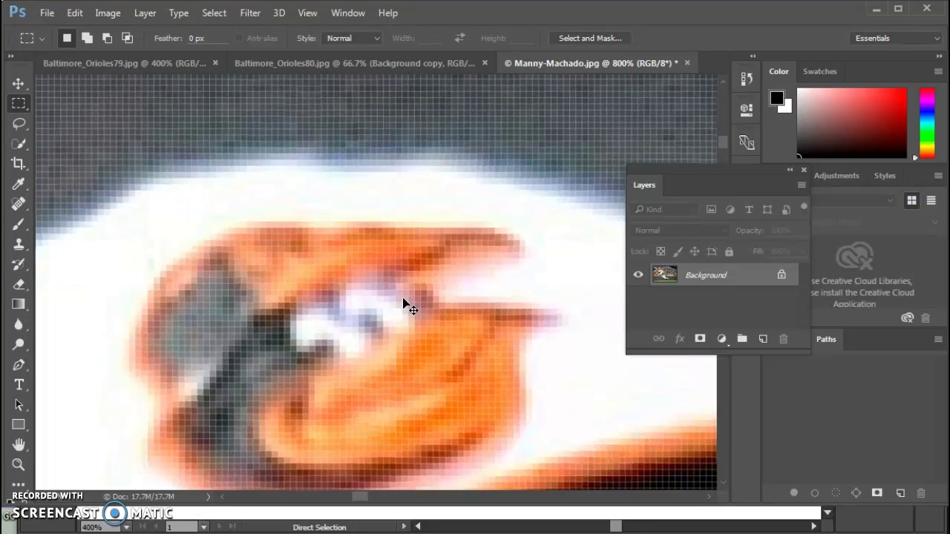
pyautogui.moveTo(409, 325); pyautogui.dragTo(441, 149)
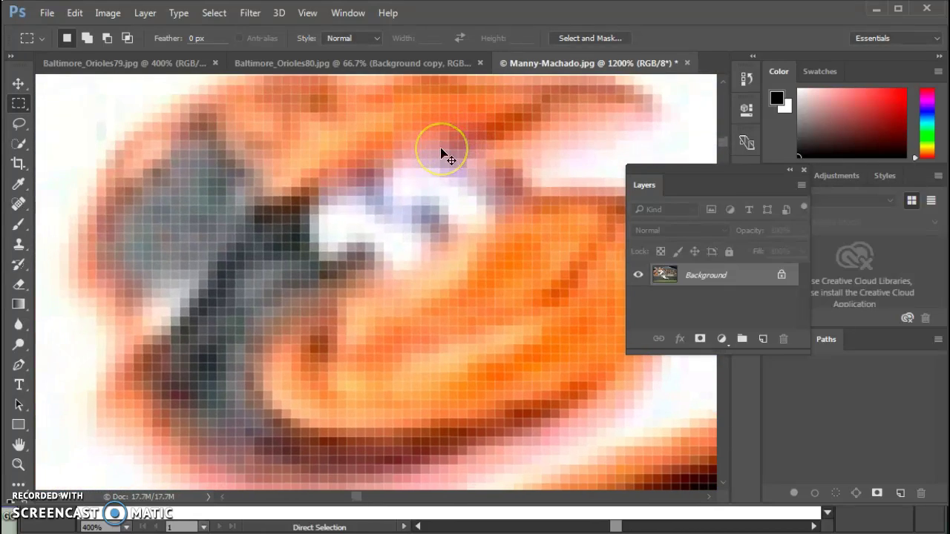
# View the player's upper body, glove and the ball together at 66.7% magnification
pyautogui.hotkey('ctrl', '-')
pyautogui.hotkey('ctrl', '-')
pyautogui.hotkey('ctrl', '-')
pyautogui.hotkey('ctrl', '-')
pyautogui.hotkey('ctrl', '-')
pyautogui.hotkey('ctrl', '-')
pyautogui.hotkey('ctrl', '-')
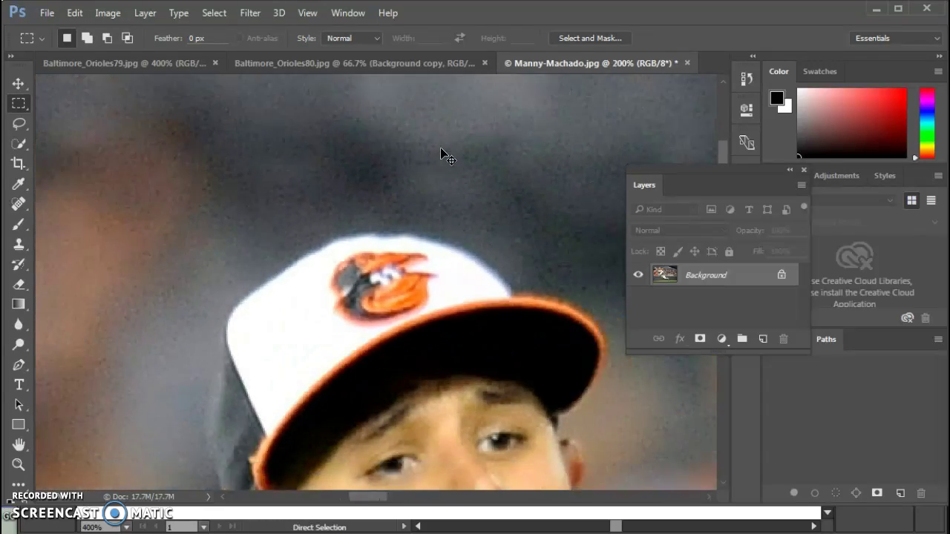
pyautogui.hotkey('ctrl', '-')
pyautogui.hotkey('ctrl', '-')
pyautogui.moveTo(431, 406); pyautogui.dragTo(296, 230)
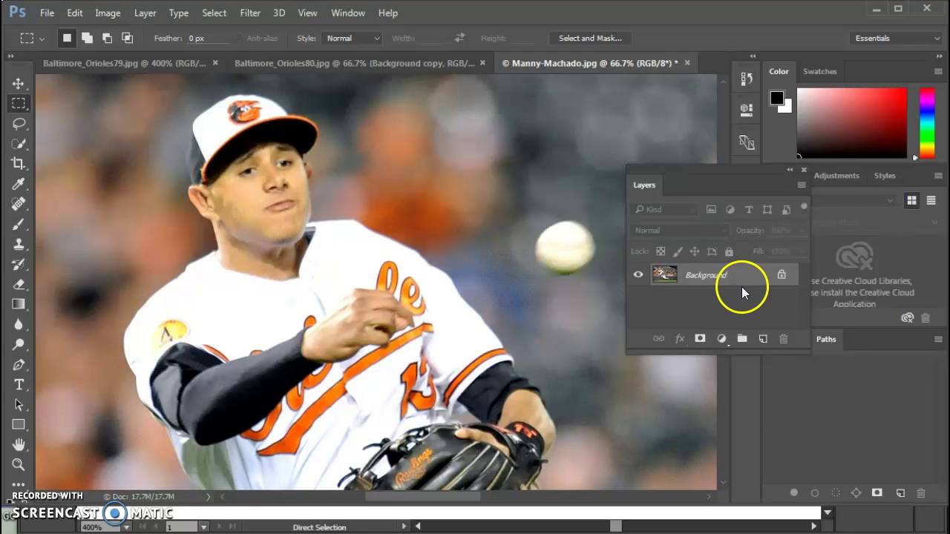